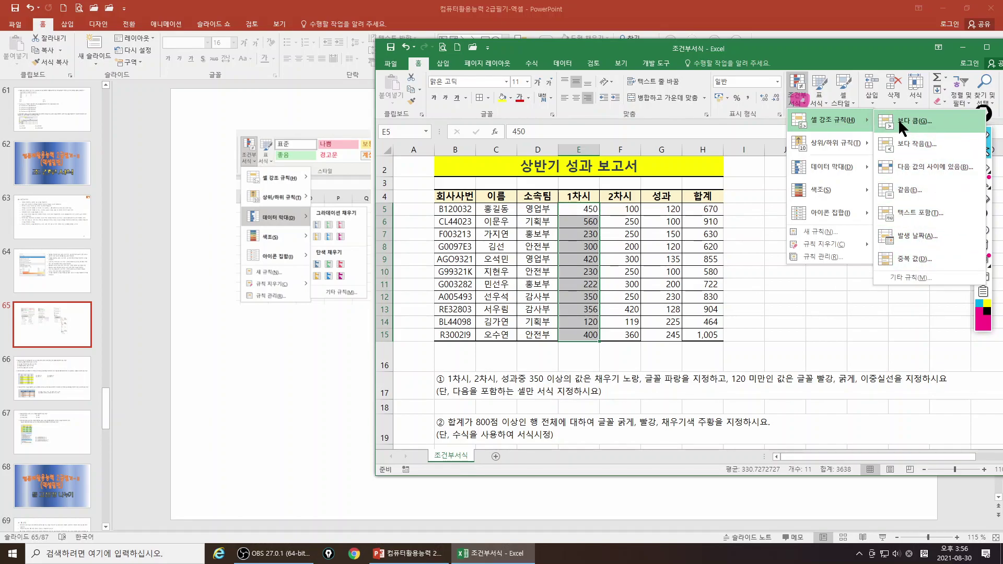
- Apply blue gradient data bars to the 1차시 values in E5:E15
mouse_move(808, 147)
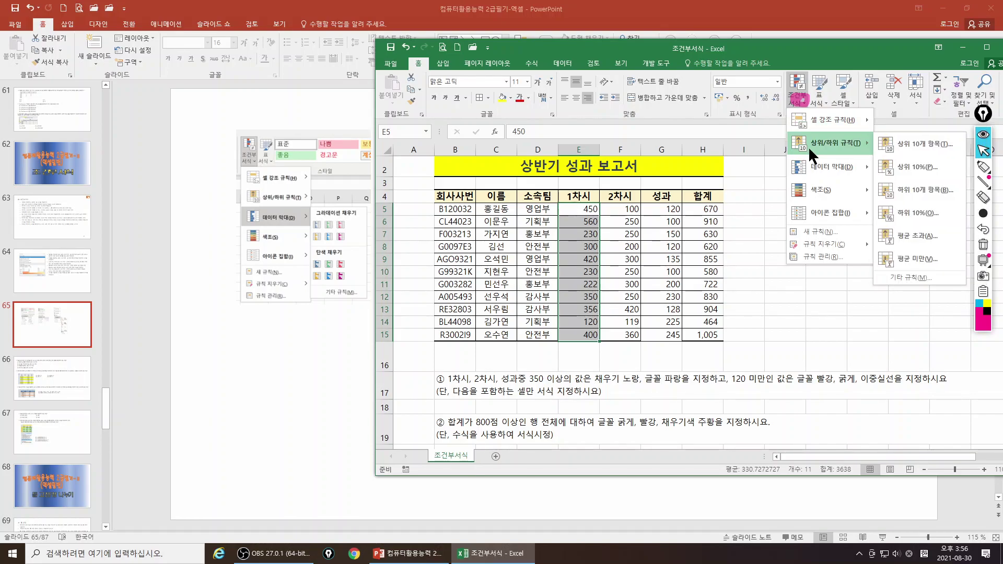
mouse_move(816, 163)
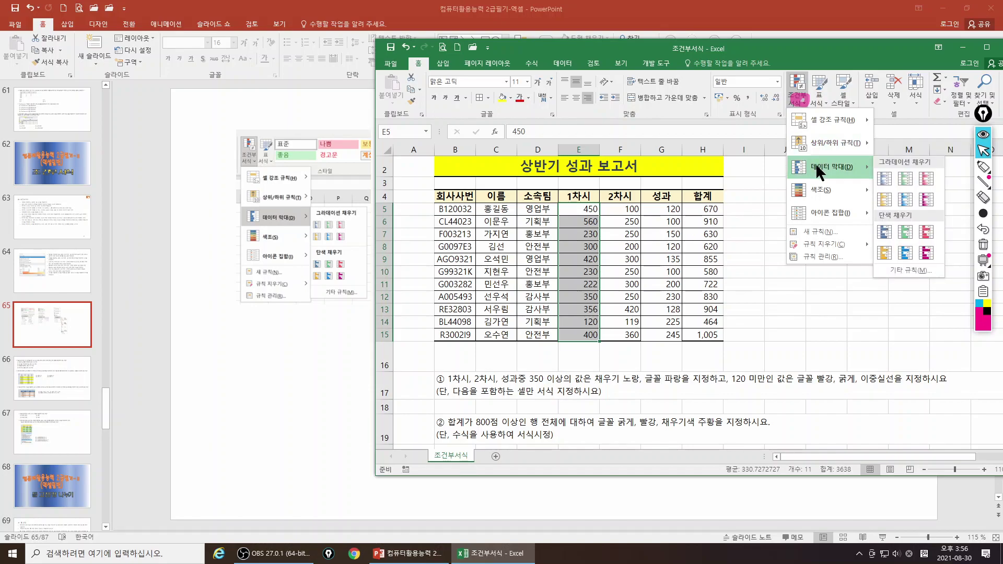
left_click(887, 178)
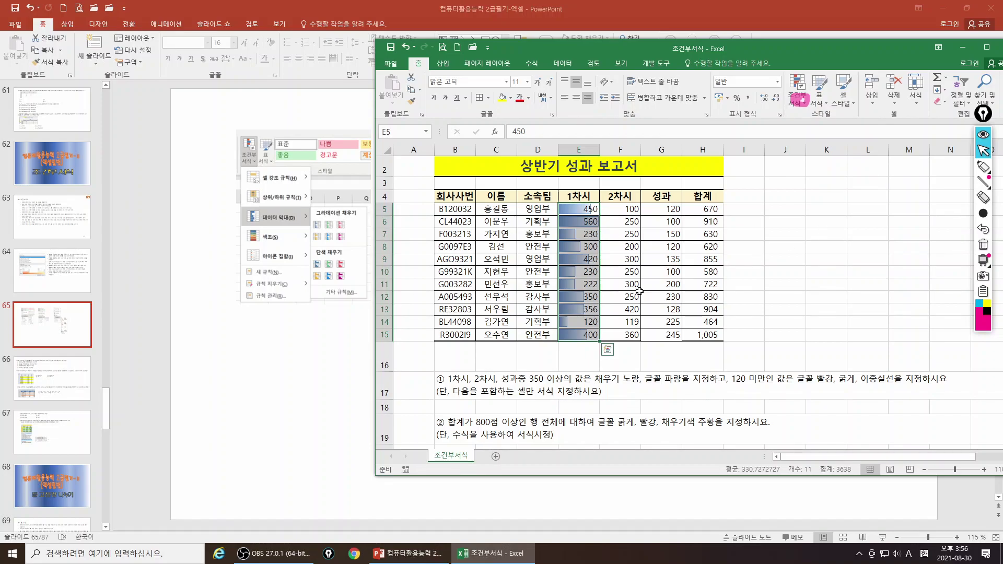
left_click(608, 285)
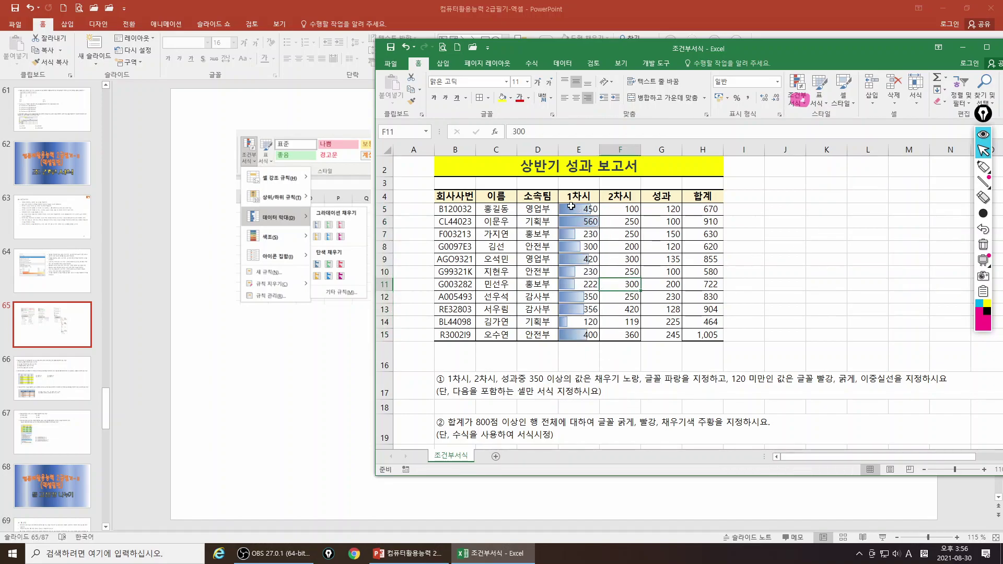
- Change the 1차시 value in cell E6 to 200
left_click(579, 224)
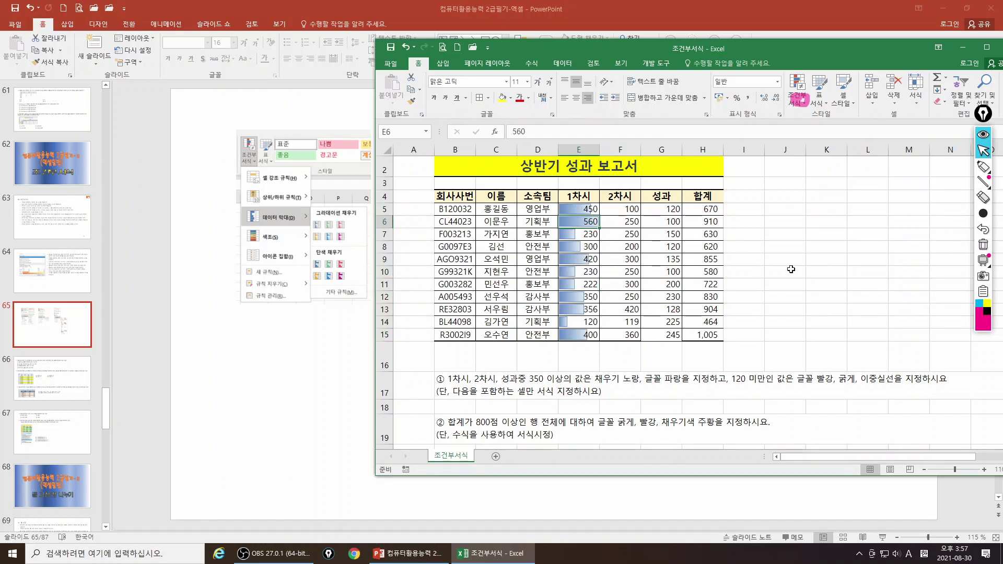
type("200")
key("Return")
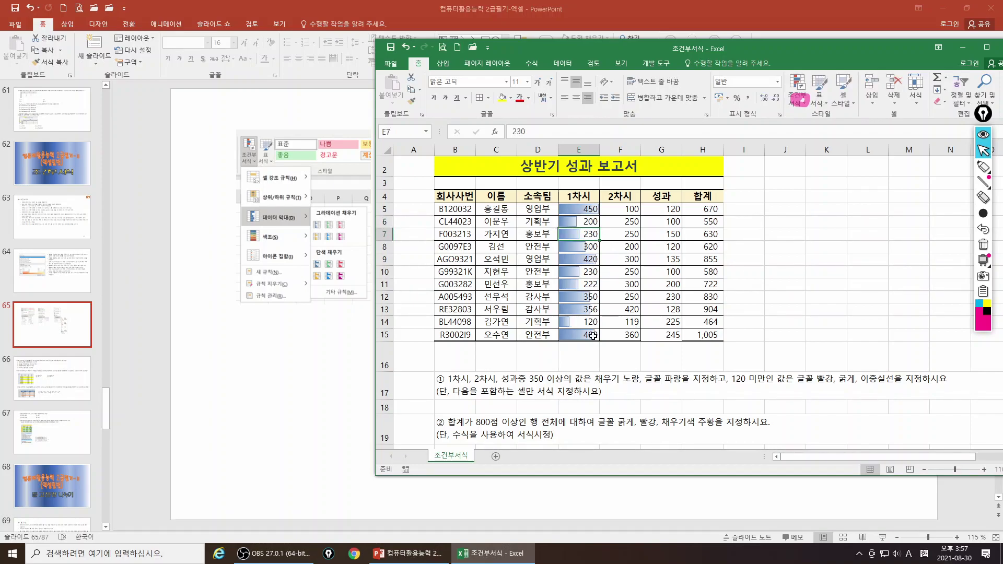
- Apply the red-yellow-green color scale to the 2차시 values in F5:F15
left_click_drag(624, 212, 620, 337)
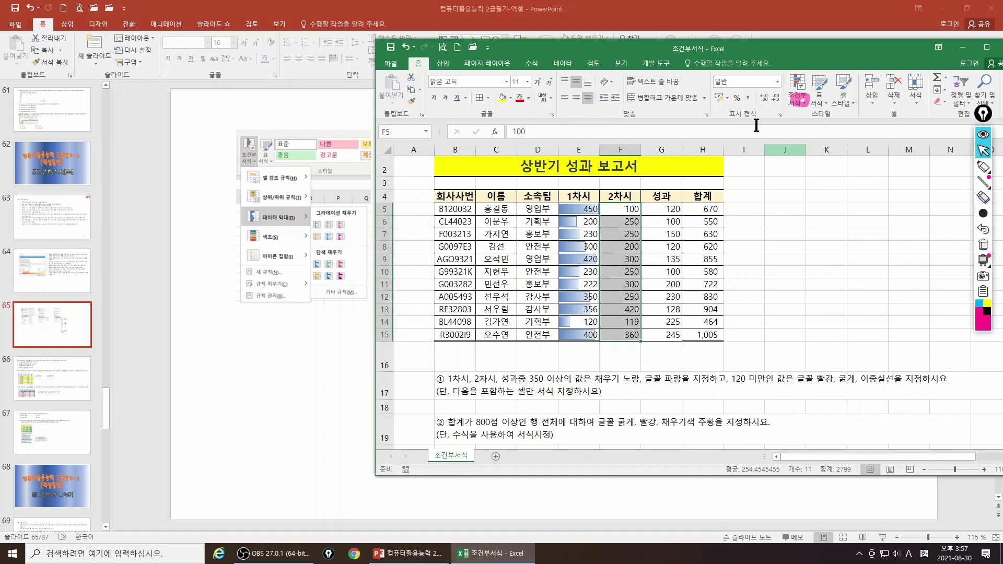
left_click(799, 100)
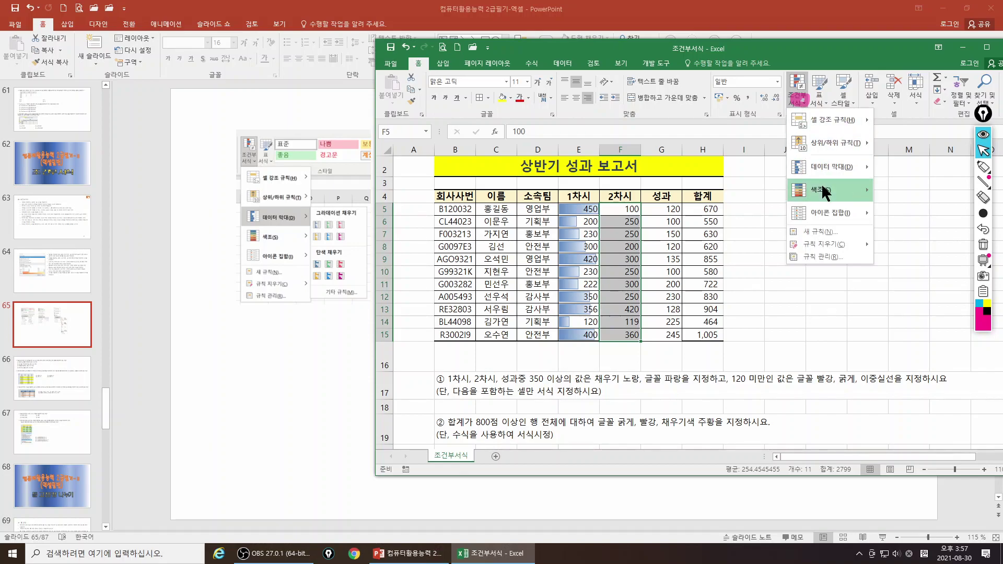
mouse_move(821, 184)
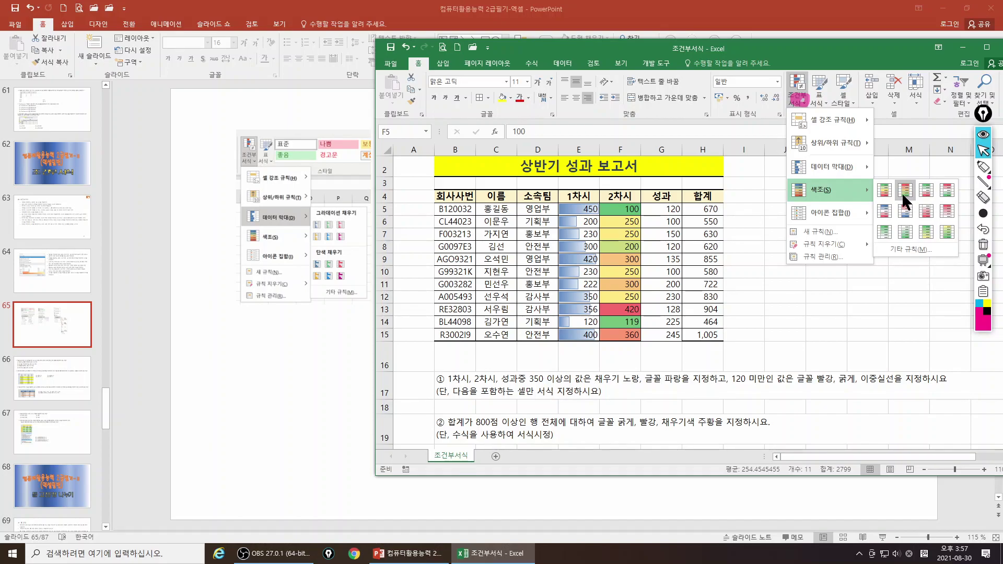
left_click(901, 193)
- Apply the four-level signal bar rating icon set to the 성과 values in G5:G15
left_click_drag(652, 46, 862, 63)
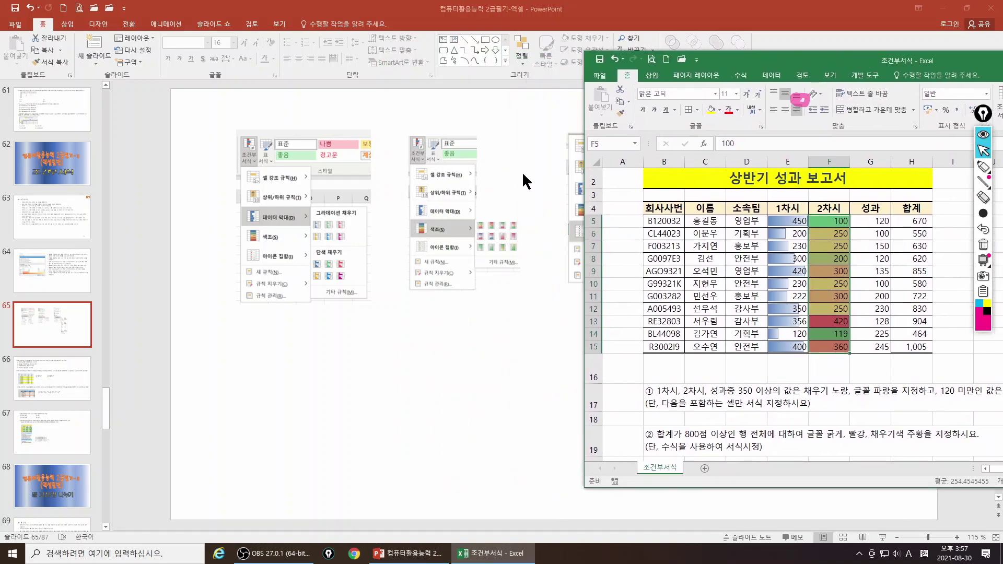
left_click_drag(713, 60, 421, 296)
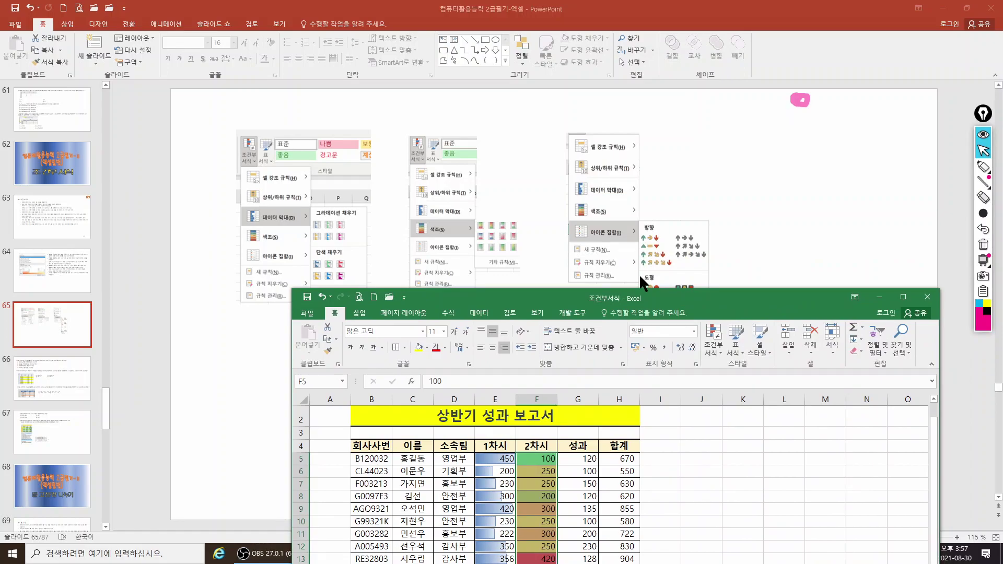
left_click_drag(643, 296, 288, 47)
left_click_drag(222, 210, 232, 334)
left_click(358, 91)
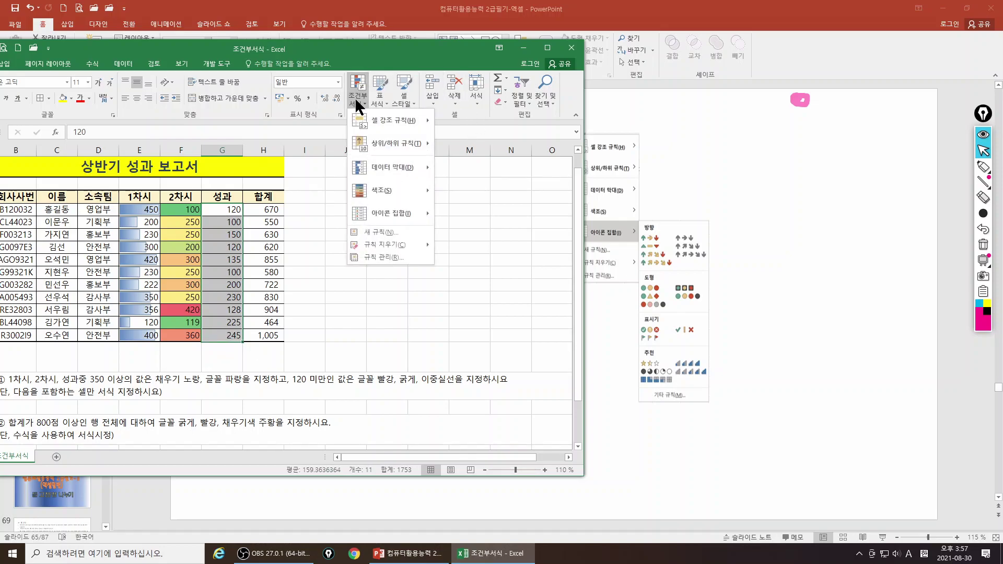
mouse_move(389, 212)
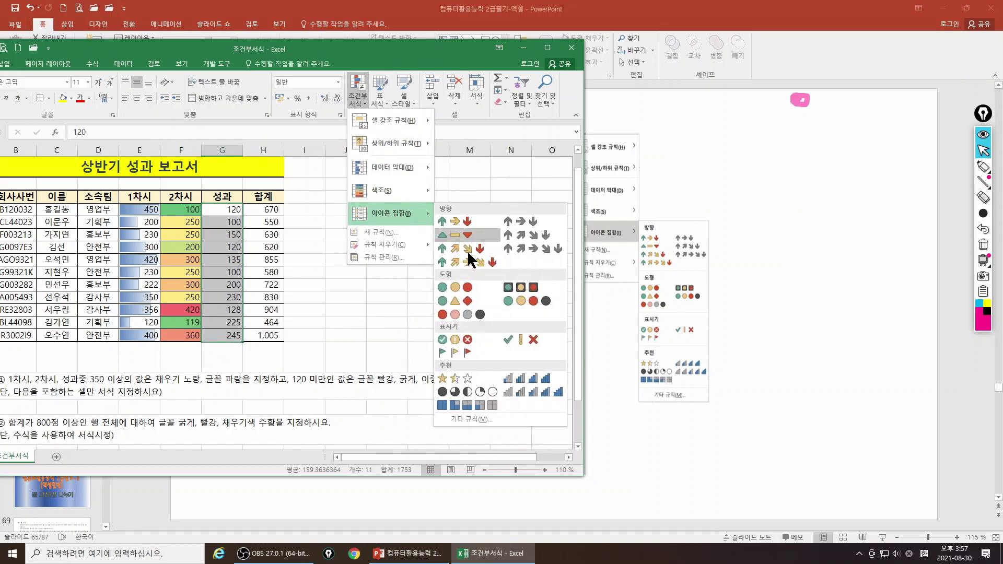
left_click(532, 380)
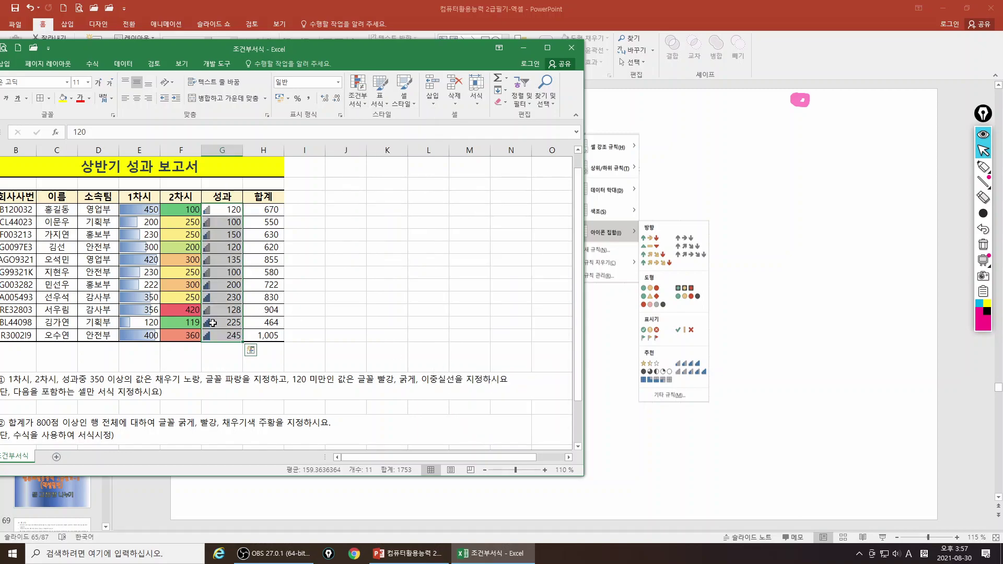
left_click(441, 269)
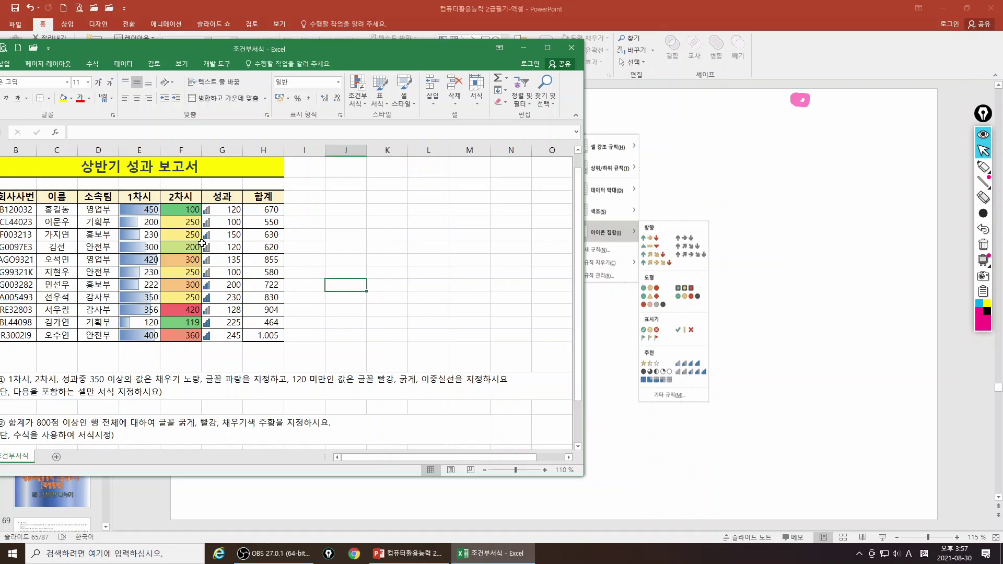
- Clear the formats of the 성과 values in G5:G15, and undo the clearing
left_click_drag(220, 212, 222, 336)
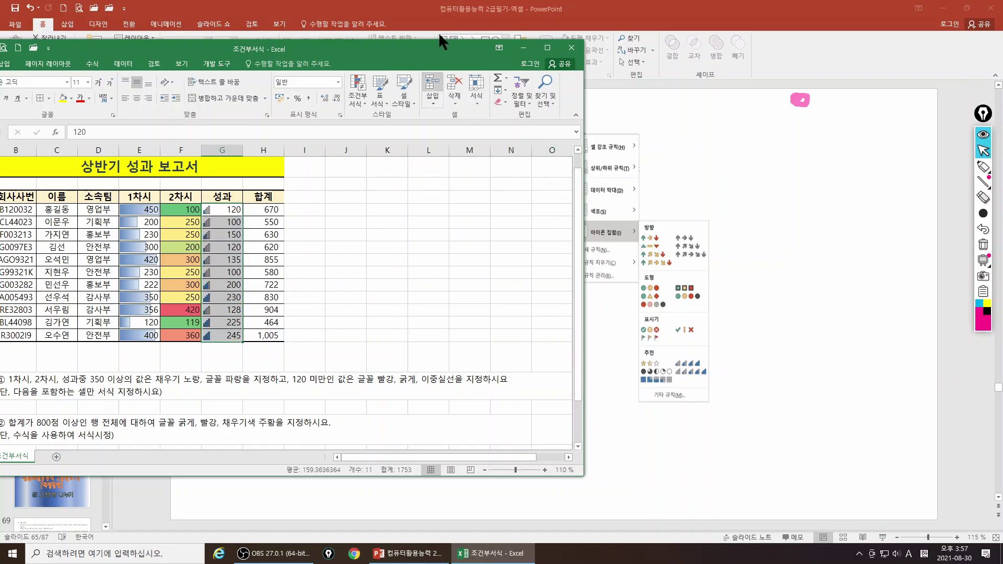
left_click(504, 103)
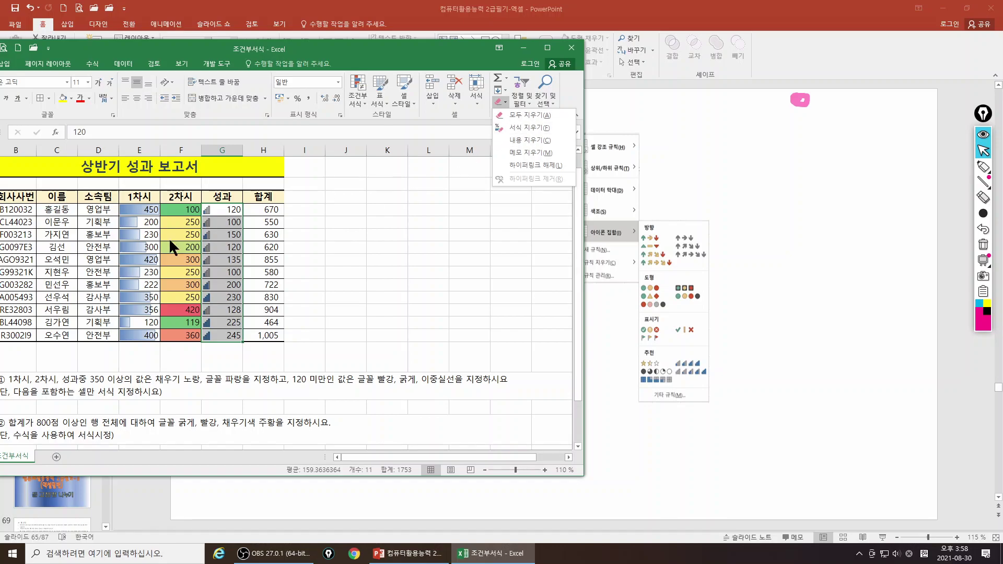
left_click(531, 127)
left_click(485, 301)
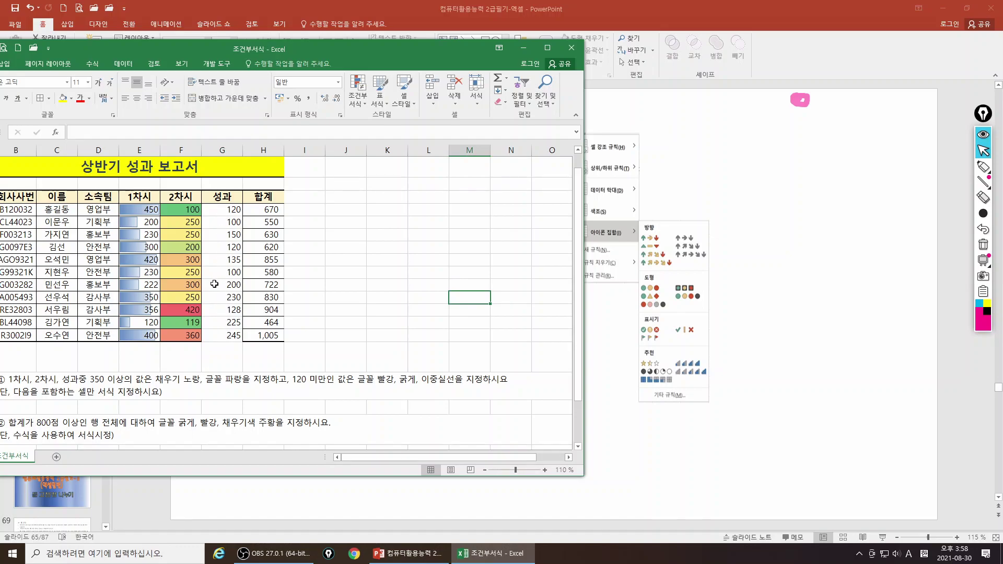
key("ctrl+z")
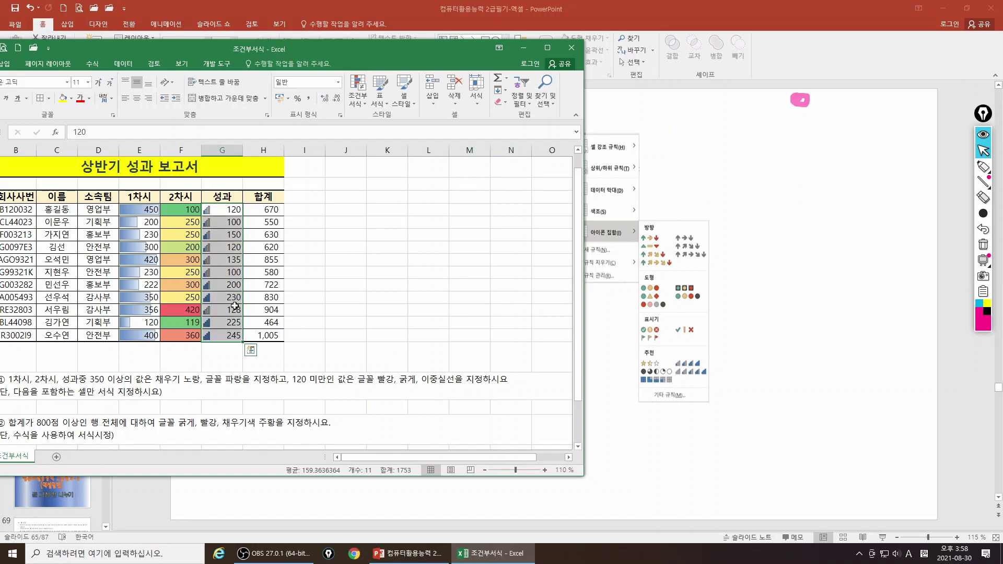
left_click(344, 248)
- Clear the conditional formatting rules from the selected cells E5:G15
left_click_drag(144, 209, 225, 335)
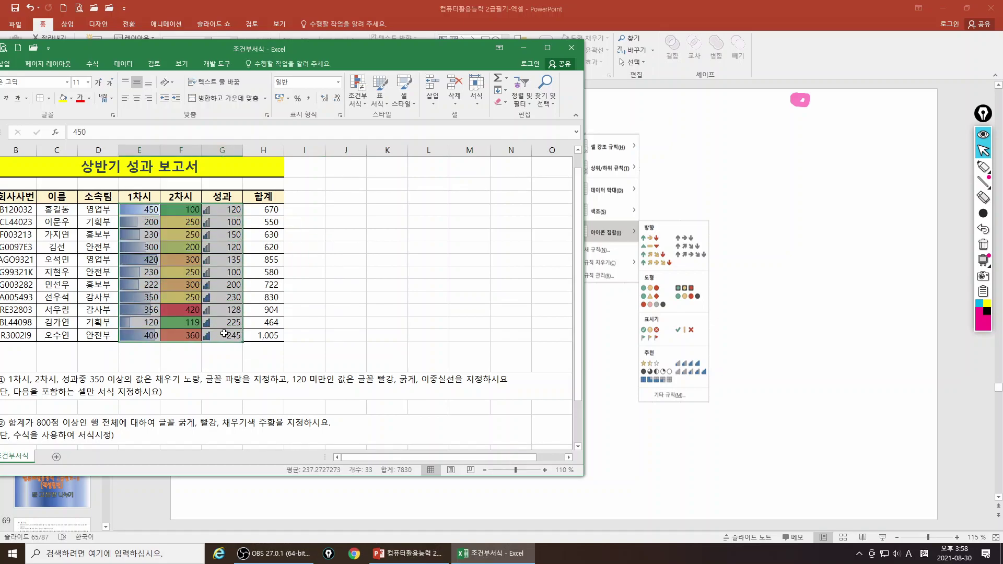
left_click(364, 103)
mouse_move(378, 244)
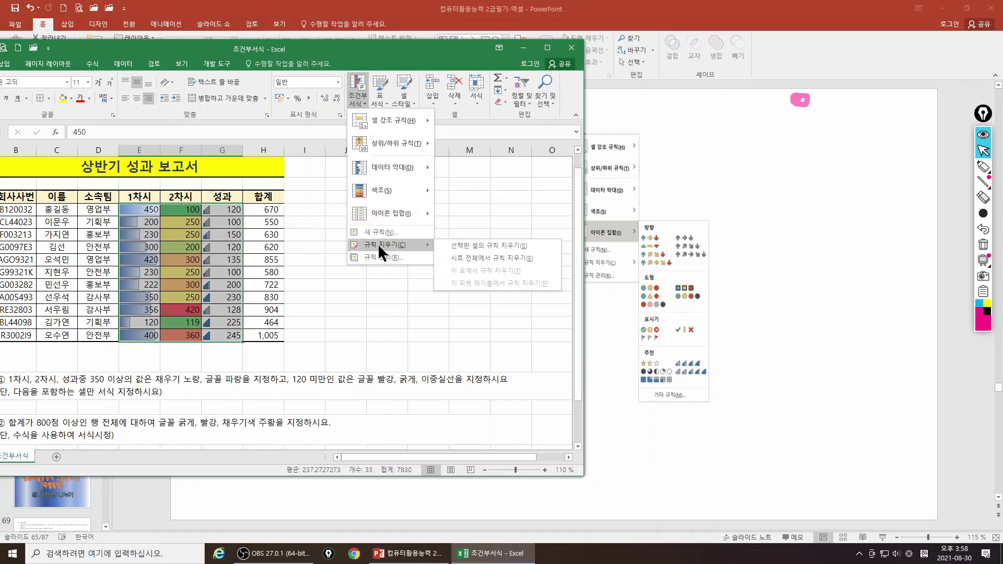
left_click(473, 247)
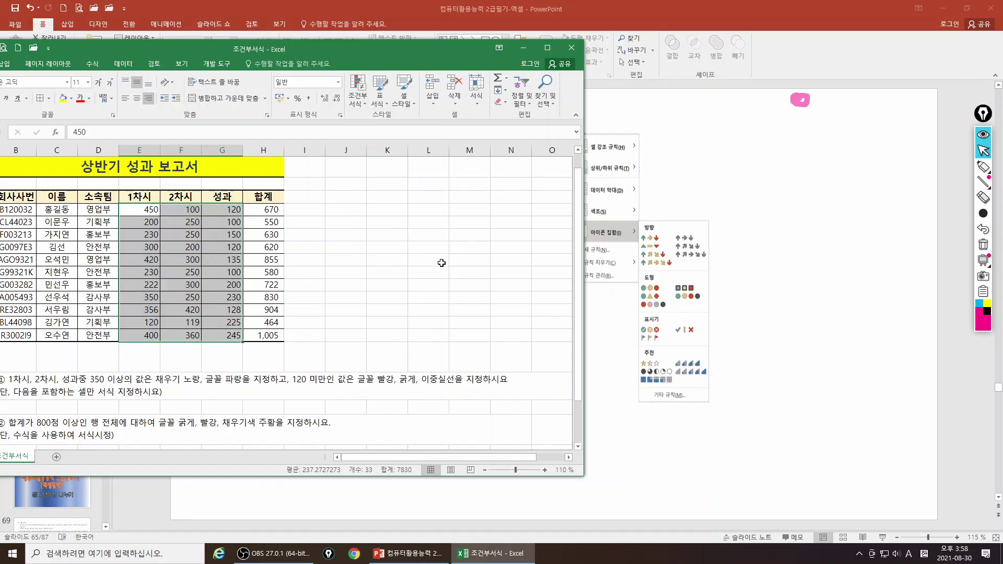
left_click(400, 287)
- Highlight in pink the headers 1차시, 2차시 and 성과, and the conditions, formats and proviso in instruction ①
left_click_drag(327, 49, 708, 41)
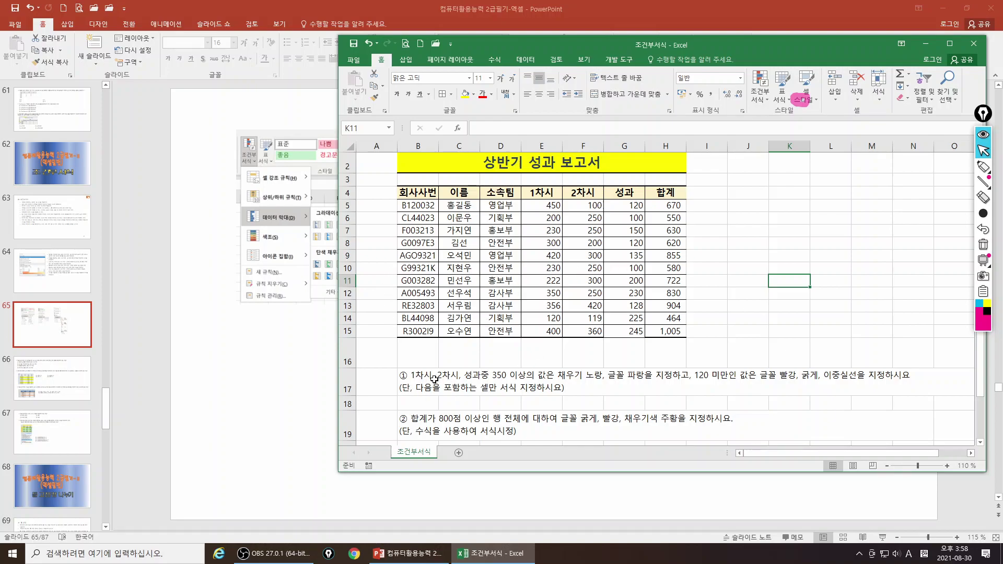
left_click_drag(512, 43, 391, 14)
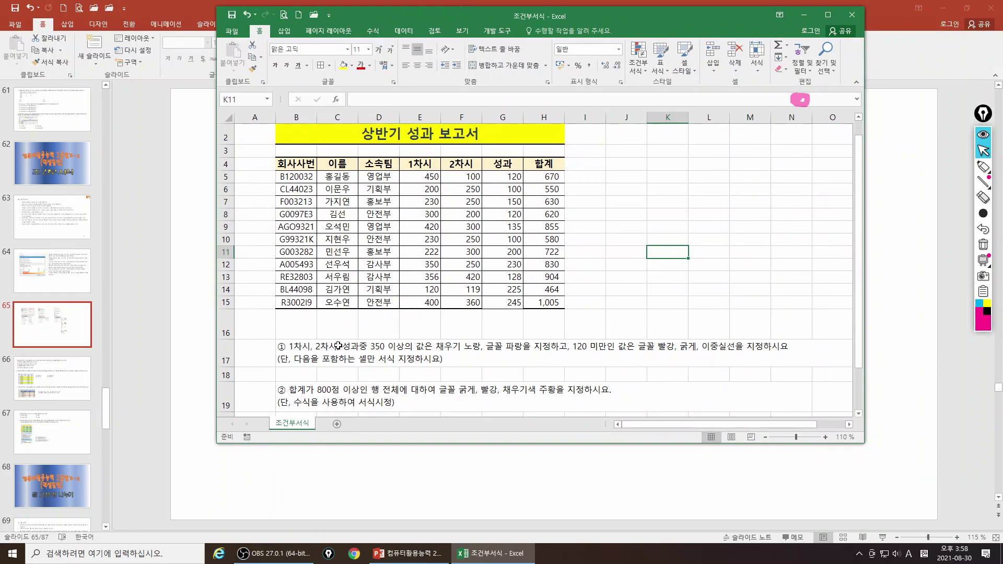
left_click(983, 167)
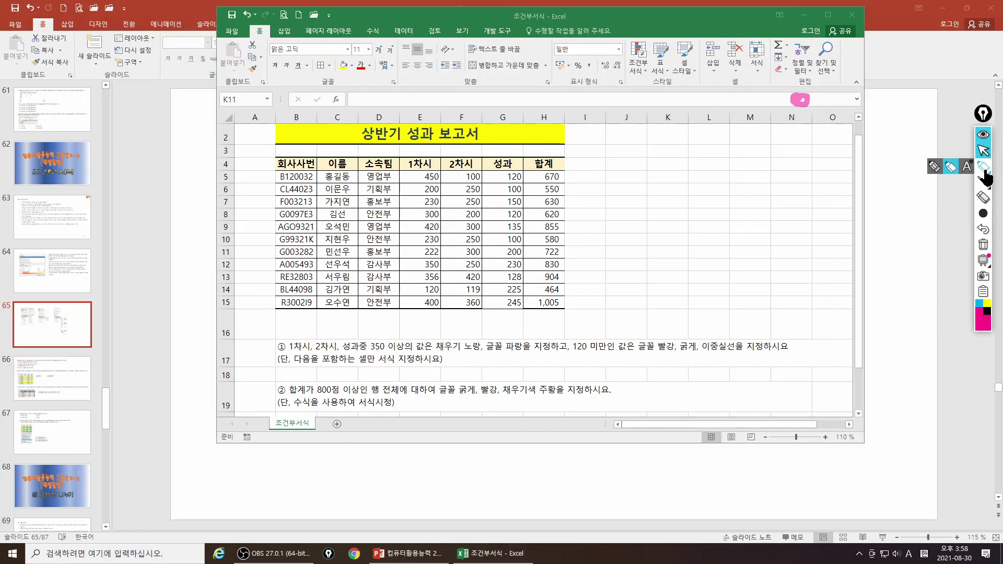
left_click_drag(406, 162, 503, 164)
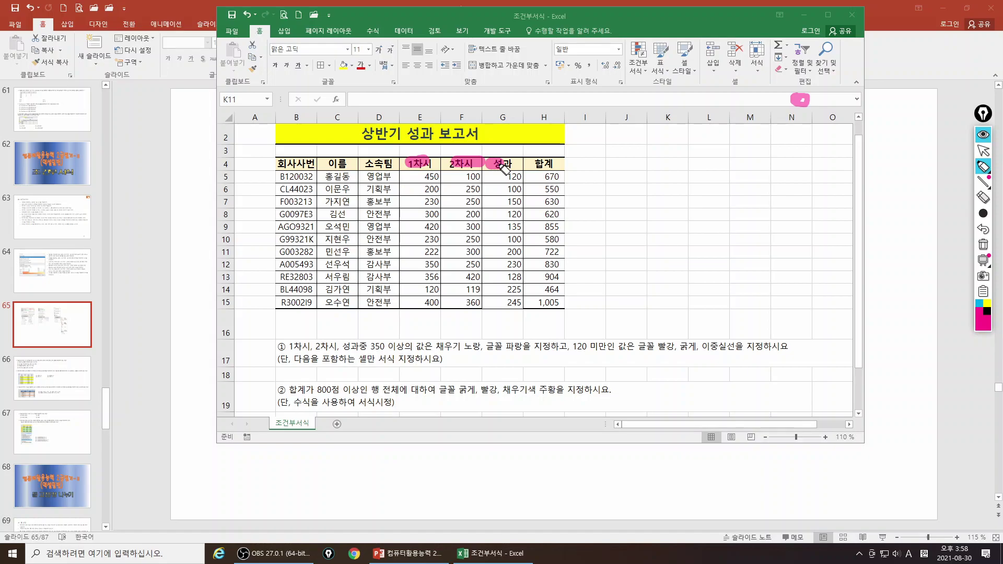
left_click_drag(369, 346, 411, 347)
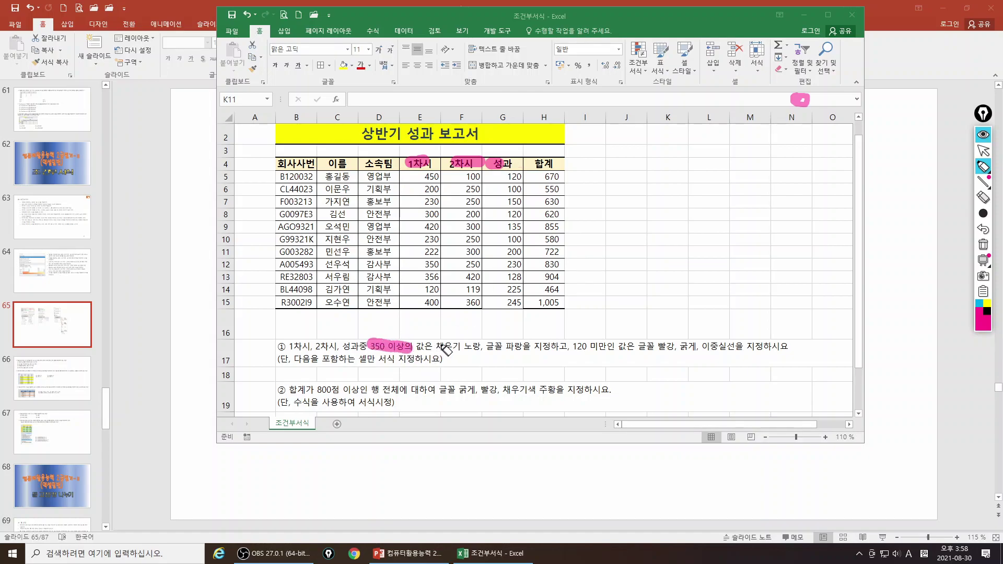
left_click_drag(433, 346, 529, 347)
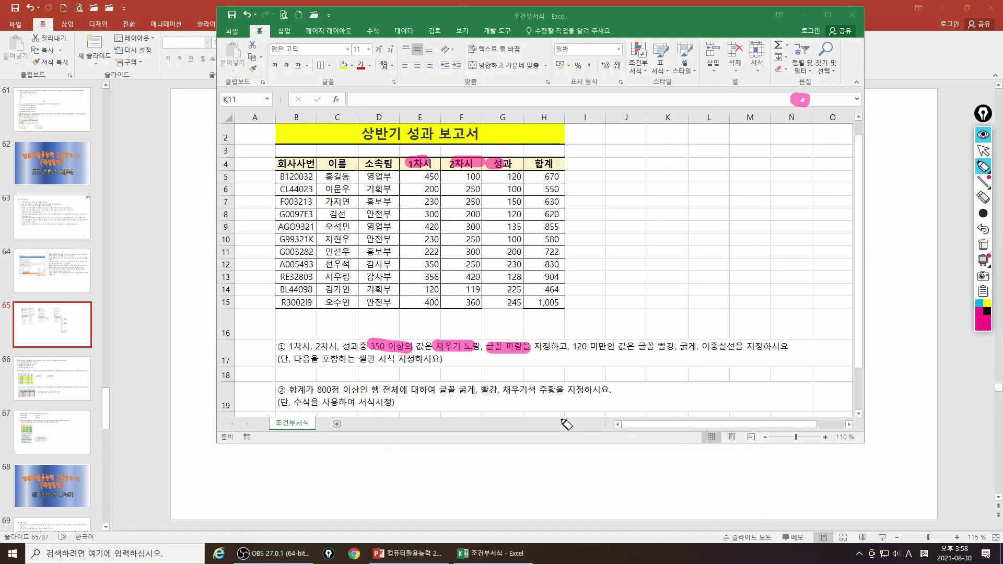
left_click_drag(566, 347, 628, 347)
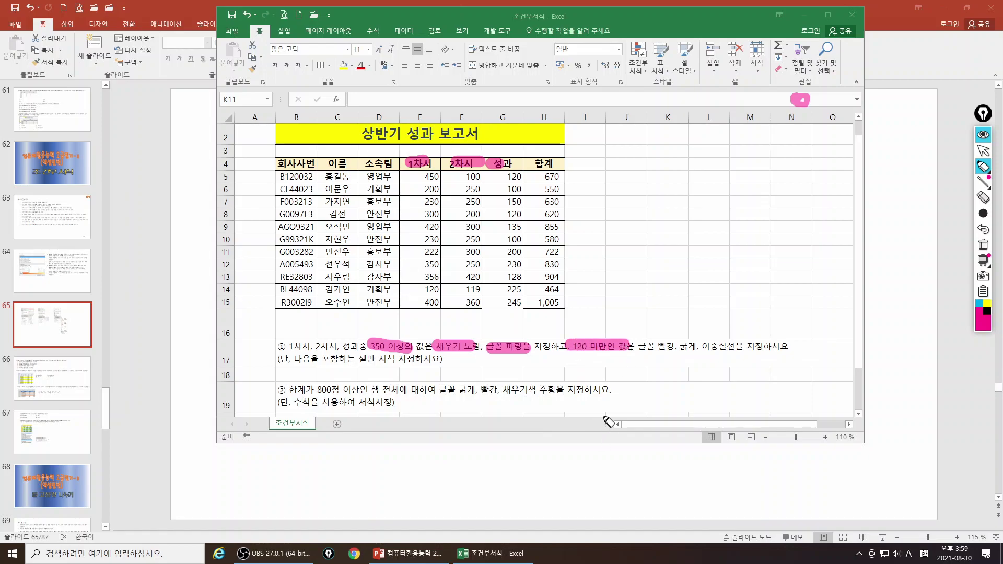
left_click_drag(637, 348, 740, 347)
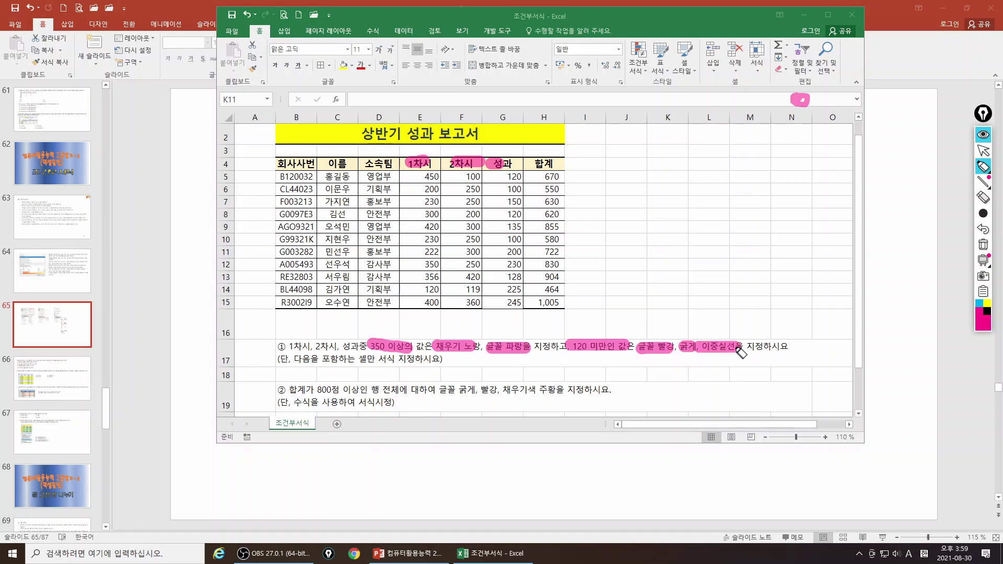
left_click_drag(281, 359, 400, 359)
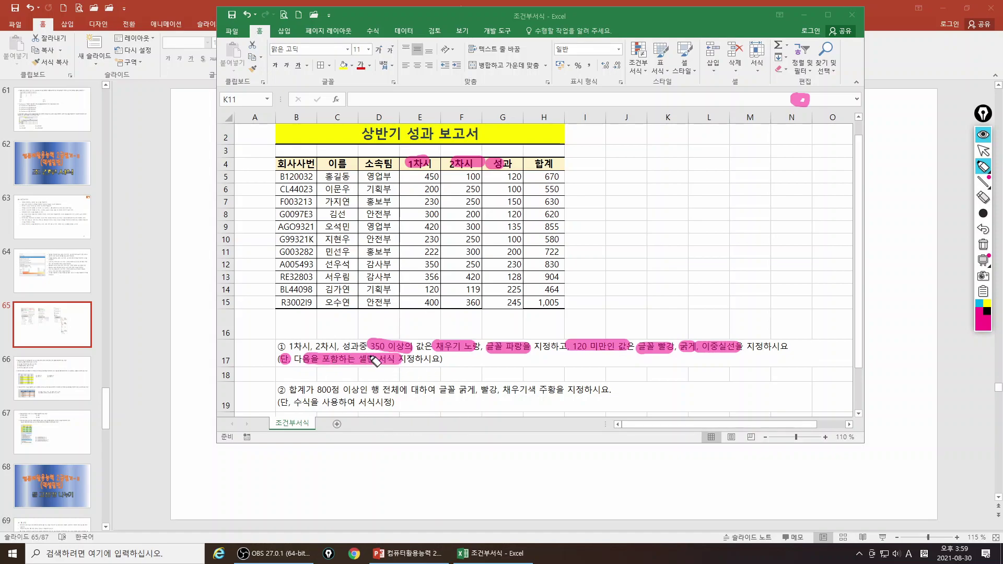
- Outline E5:H15 in pink and highlight the employee entries of rows 5, 8 and 11 and "1차시, 2차시, 성과중" in instruction ①
mouse_move(410, 176)
left_mouse_down()
mouse_move(561, 173)
mouse_move(578, 316)
mouse_move(421, 310)
mouse_move(407, 183)
mouse_move(415, 175)
left_mouse_up()
left_click_drag(280, 177, 377, 179)
left_click_drag(282, 215, 381, 215)
left_click_drag(281, 253, 384, 253)
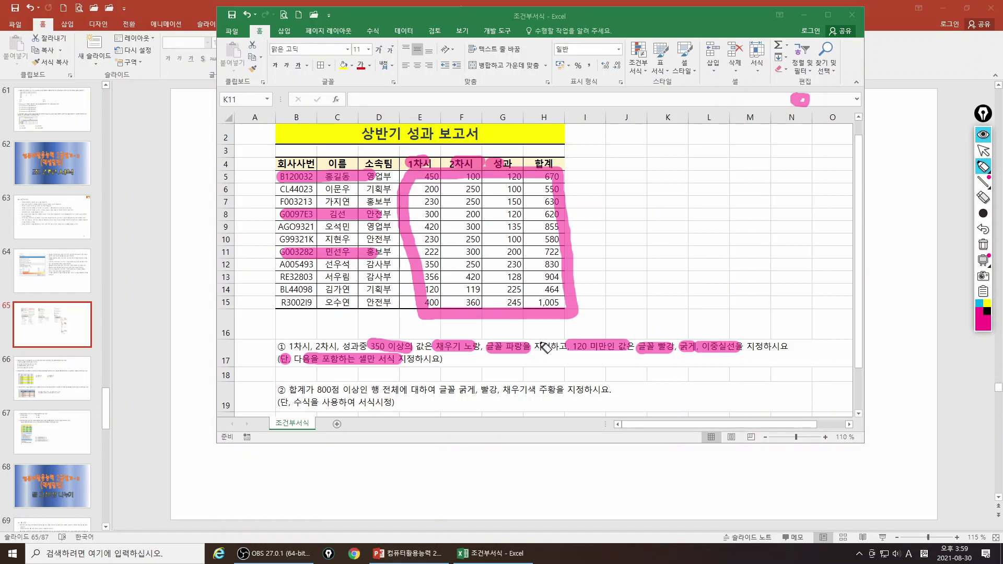
left_click_drag(286, 346, 381, 347)
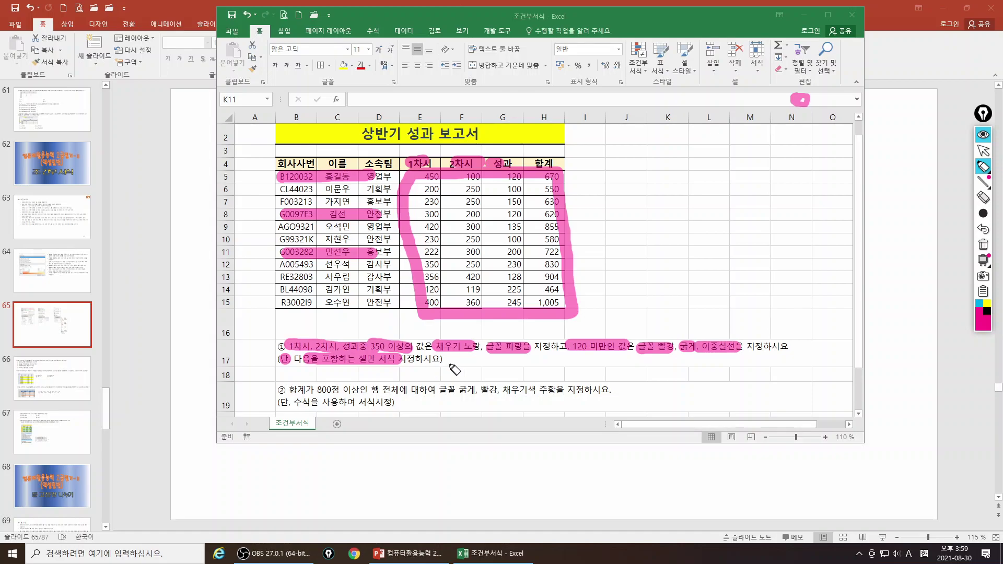
- Erase all pen annotations and highlight "1차시, 2차시, 성과중" in instruction ① again
left_click(984, 244)
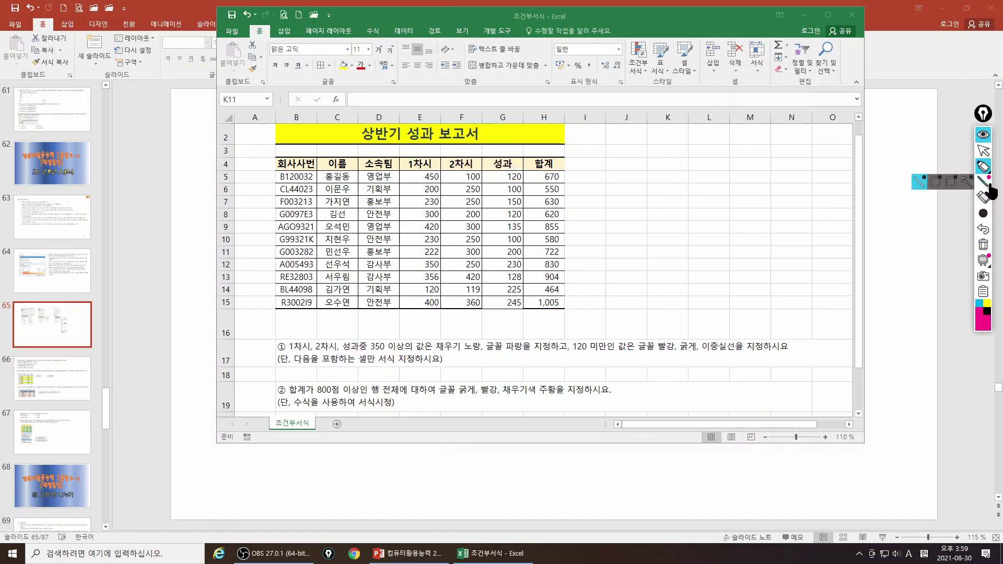
left_click_drag(287, 346, 384, 347)
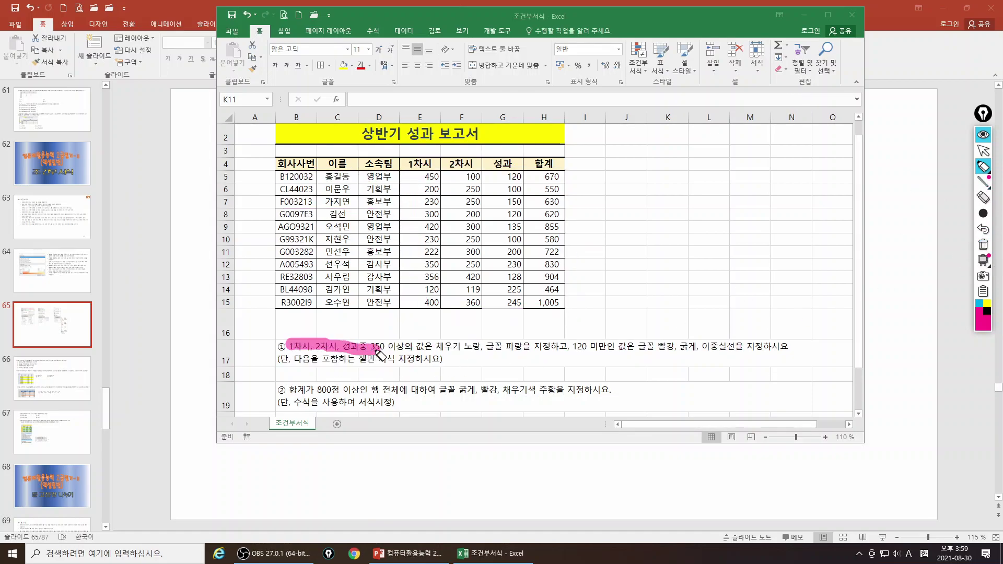
- Outline the score cells in pink, select E5:G15 and start a new conditional formatting rule for them
mouse_move(411, 172)
left_mouse_down()
mouse_move(504, 174)
mouse_move(508, 272)
mouse_move(460, 303)
mouse_move(418, 277)
mouse_move(418, 177)
left_mouse_up()
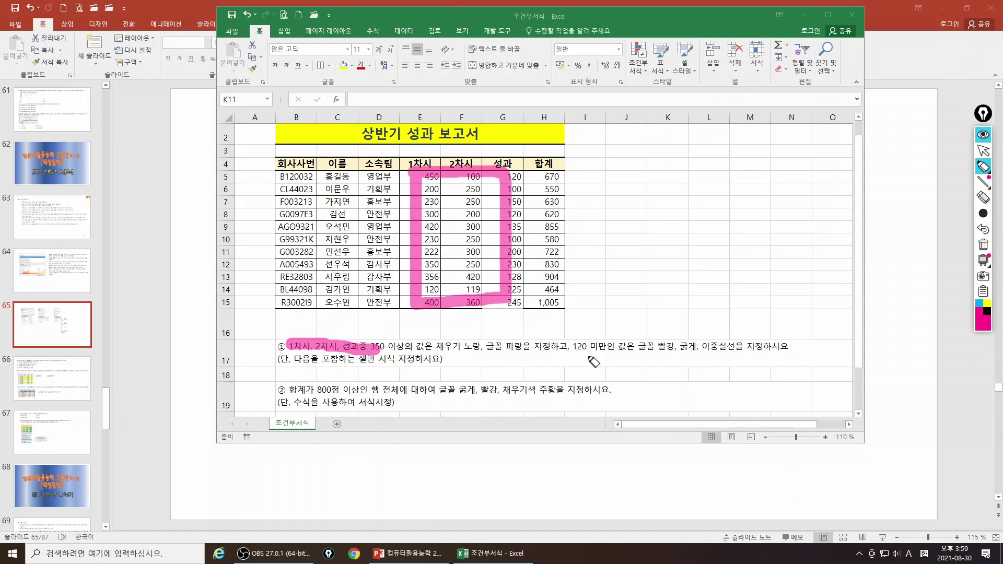
key("ctrl+shift+2")
left_click(424, 175)
left_click_drag(420, 175, 516, 304)
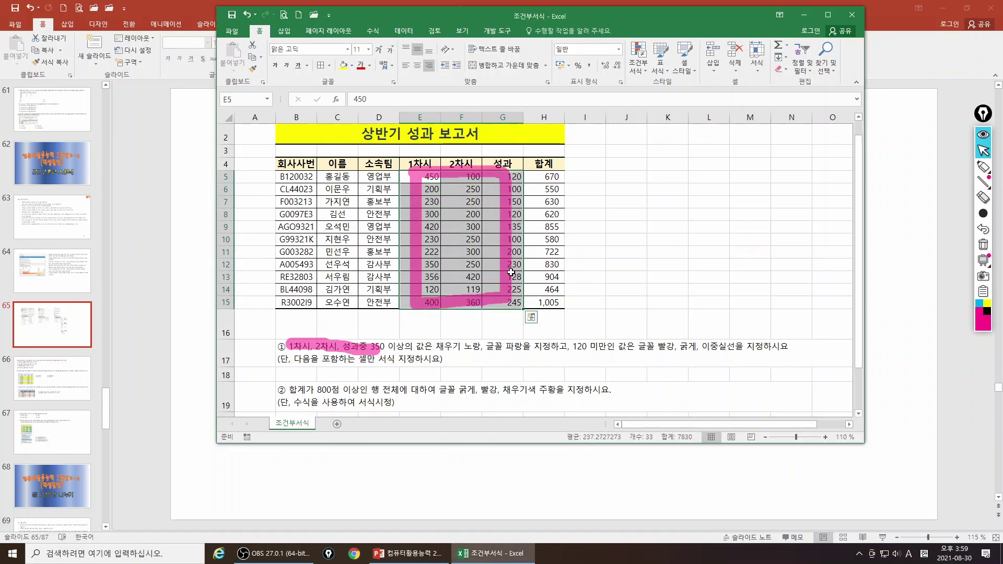
left_click(642, 70)
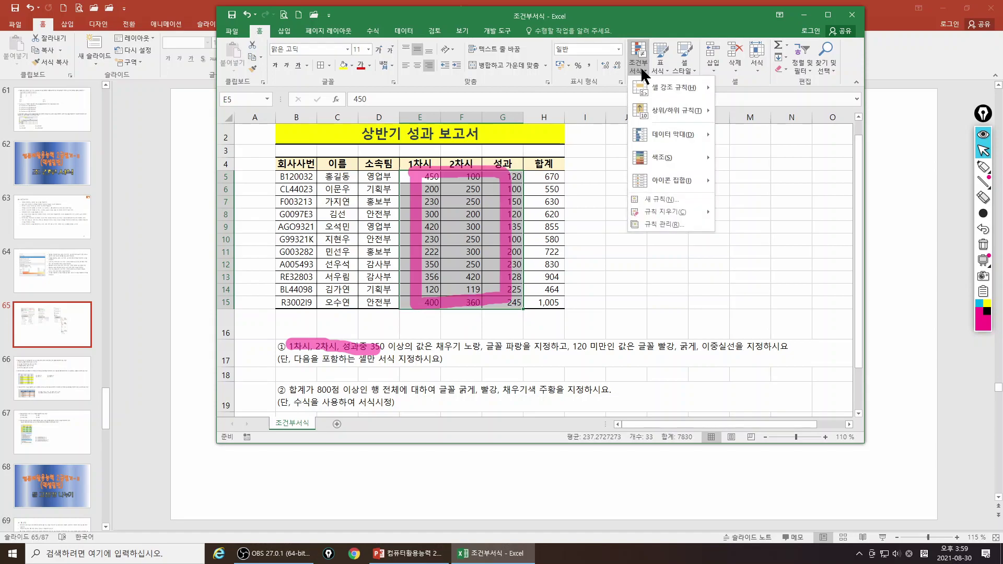
left_click(669, 197)
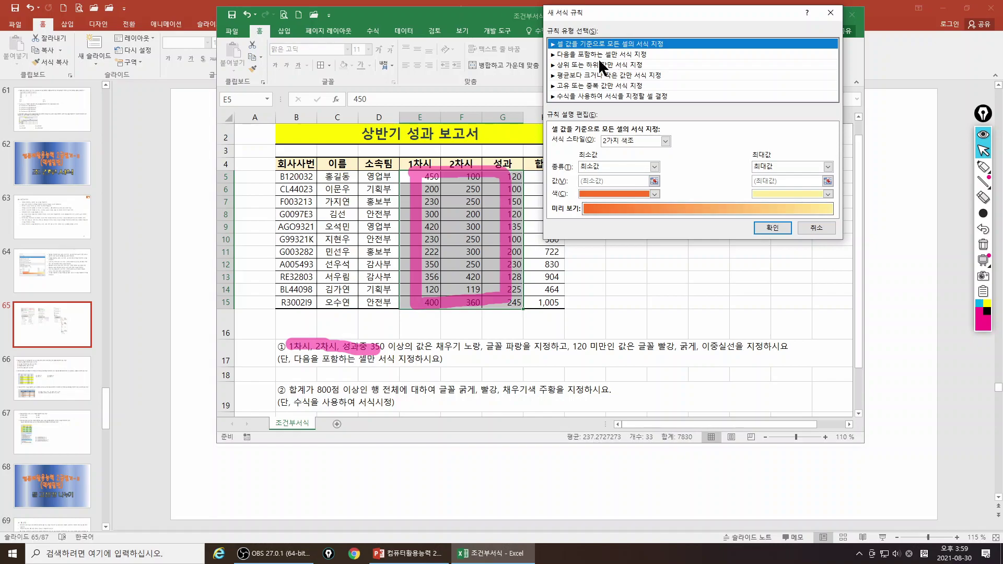
- Highlight "다음을 포함하는 셀만" in the rule types and in instruction ①'s proviso, and choose the rule type 다음을 포함하는 셀만 서식 지정
left_click(984, 167)
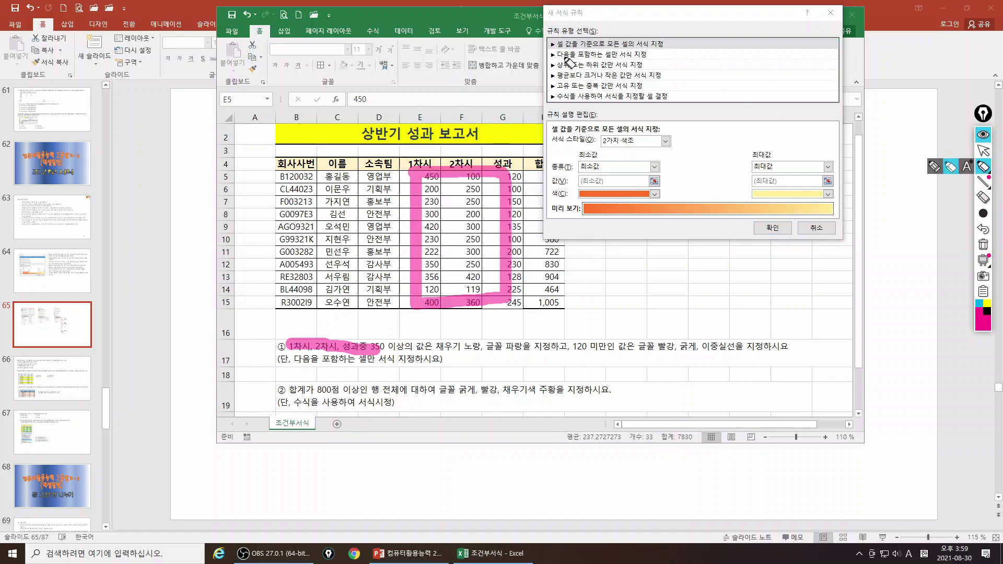
left_click_drag(557, 54, 646, 55)
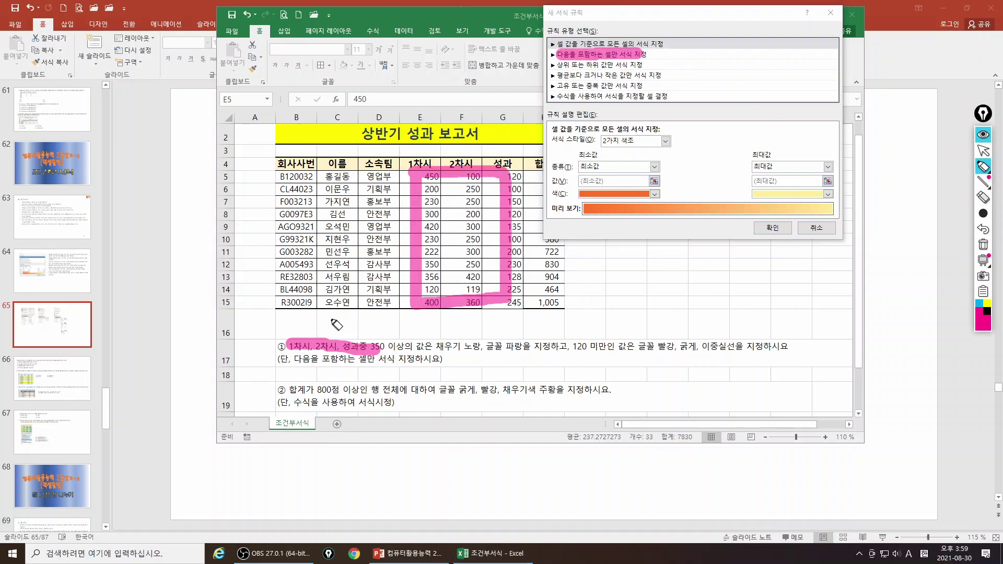
left_click_drag(293, 360, 375, 361)
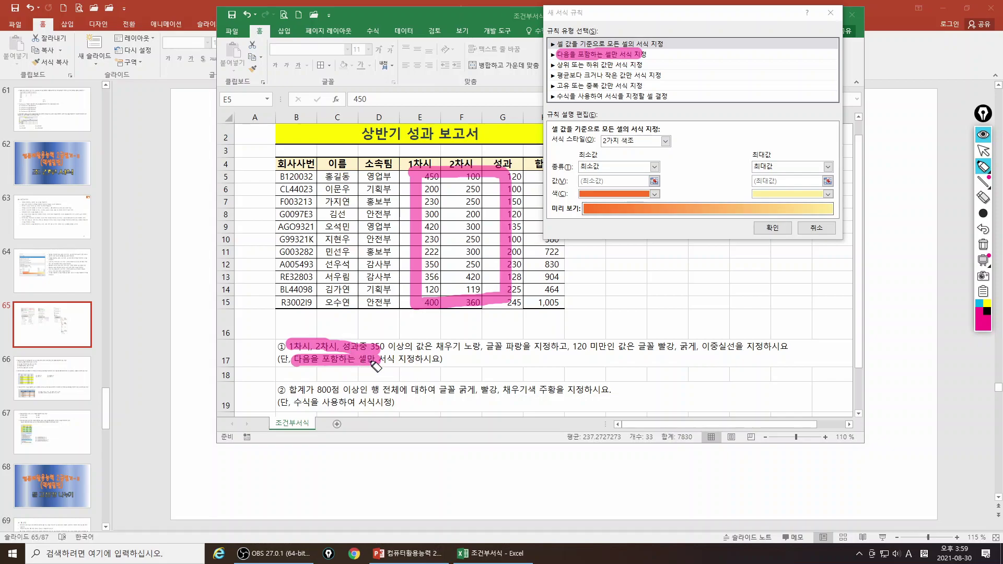
key("ctrl+shift+1")
left_click(597, 53)
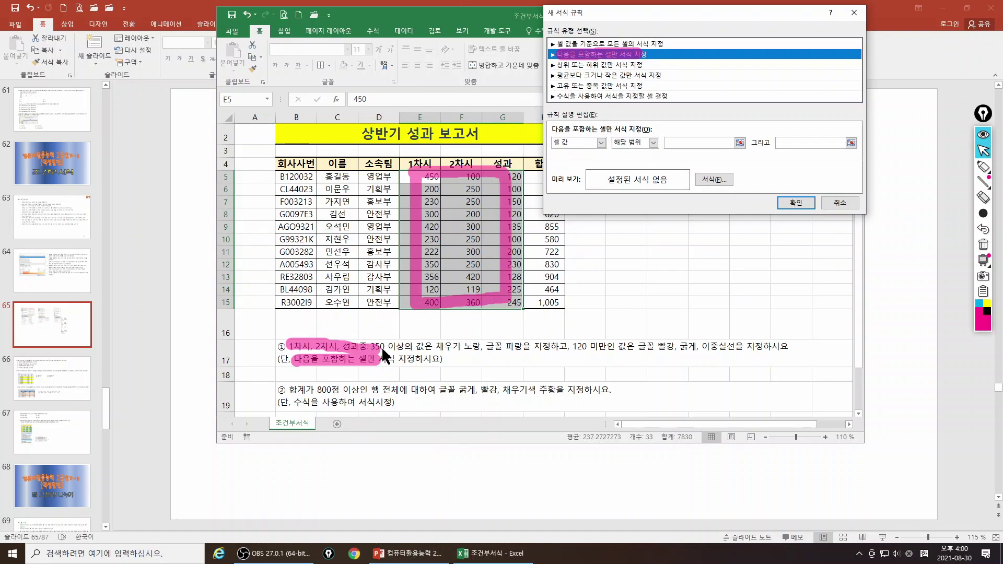
- Set the rule's condition to cell value >= 350, marking the operator and the value in pink
left_click(982, 168)
left_click_drag(628, 144, 653, 143)
key("ctrl+shift+2")
left_click(654, 143)
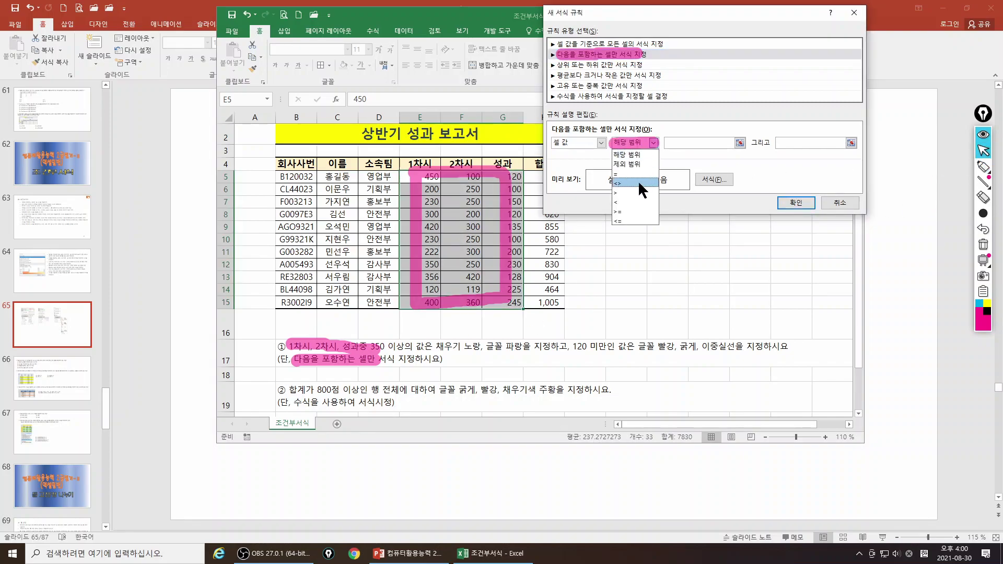
left_click(618, 211)
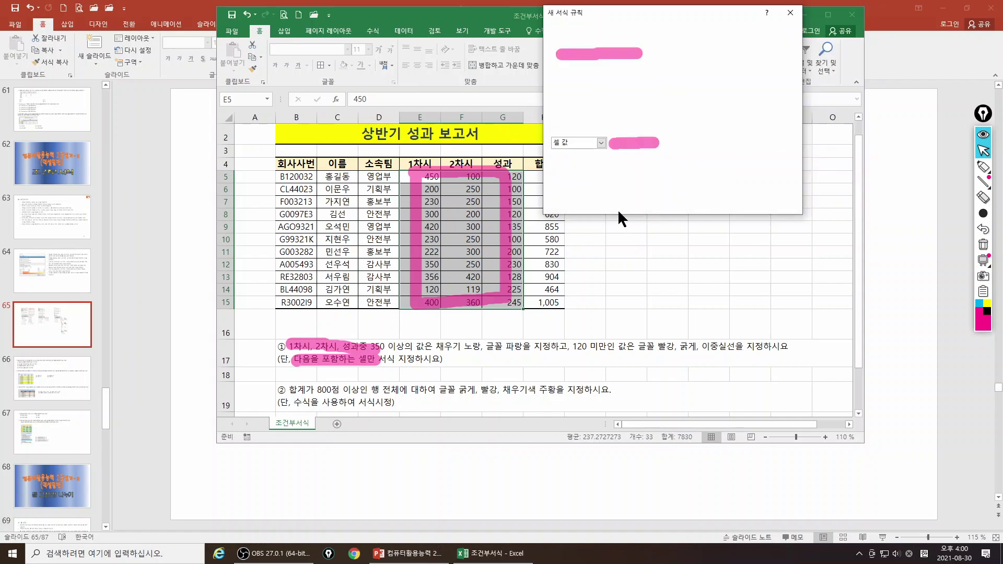
left_click(984, 166)
left_click_drag(665, 142, 698, 142)
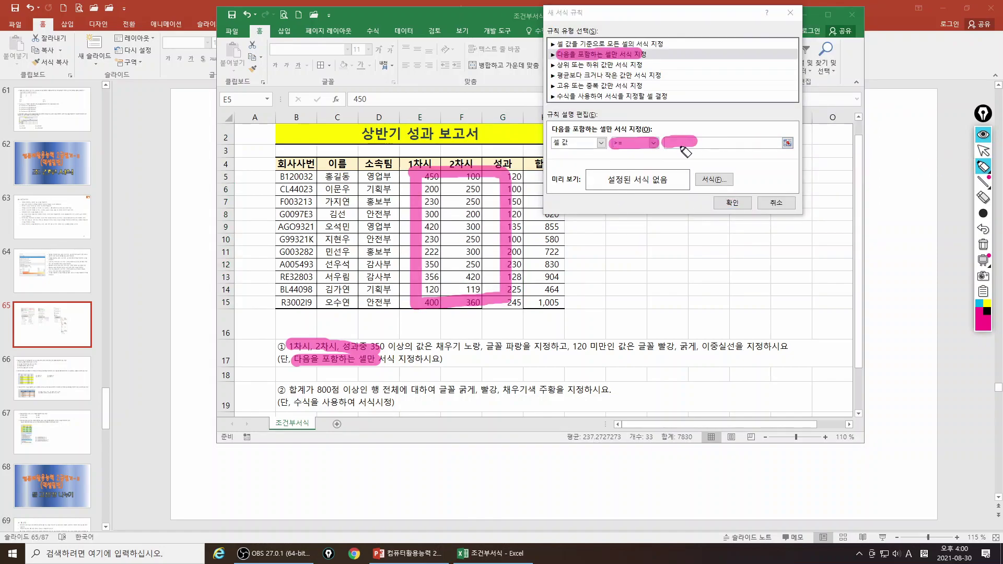
key("ctrl+shift+2")
left_click(680, 142)
type("350")
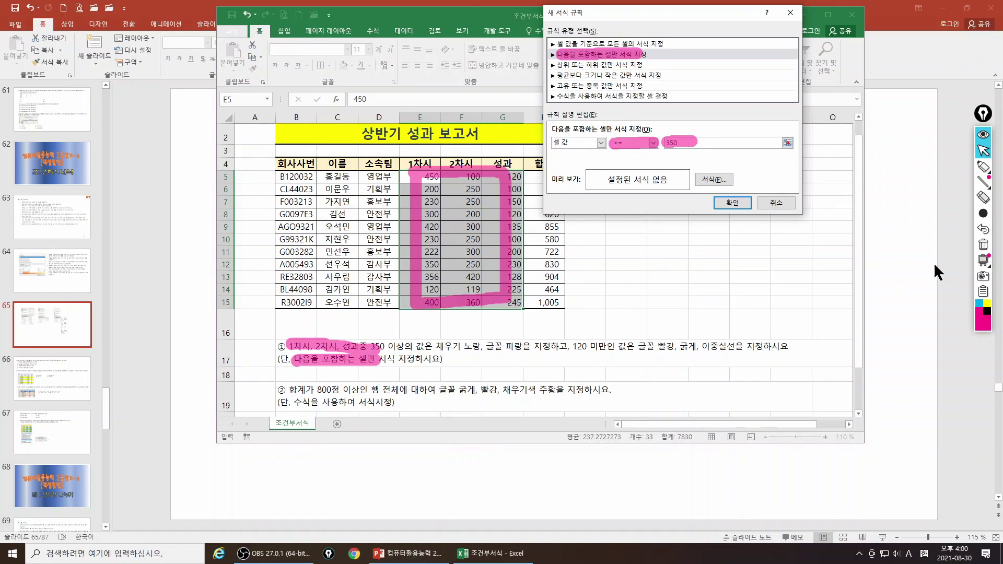
- Mark 서식 in pink, open the rule's cell format settings below the rule dialog and erase all pen annotations
left_click(984, 168)
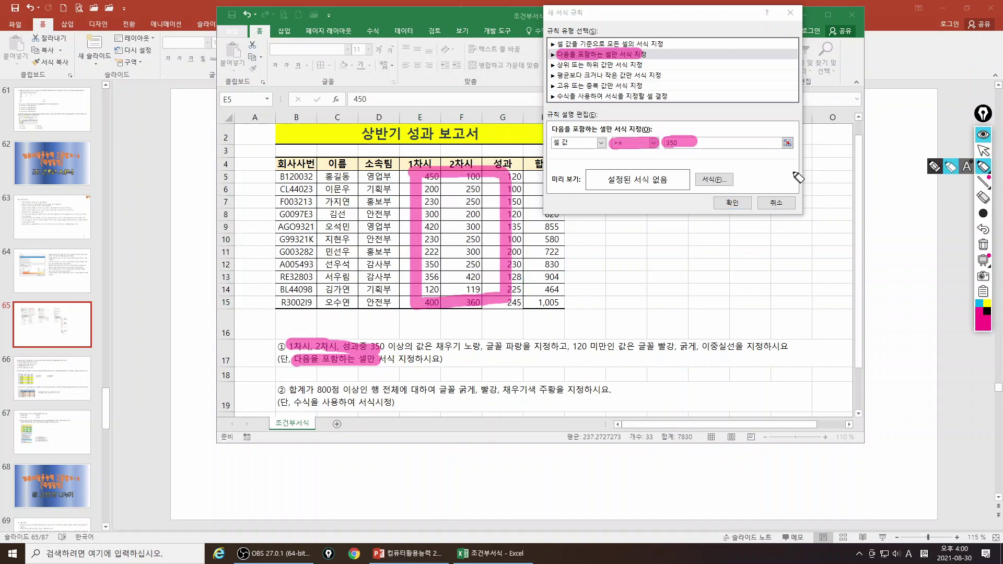
left_click_drag(699, 180, 715, 180)
key("Escape")
left_click(710, 178)
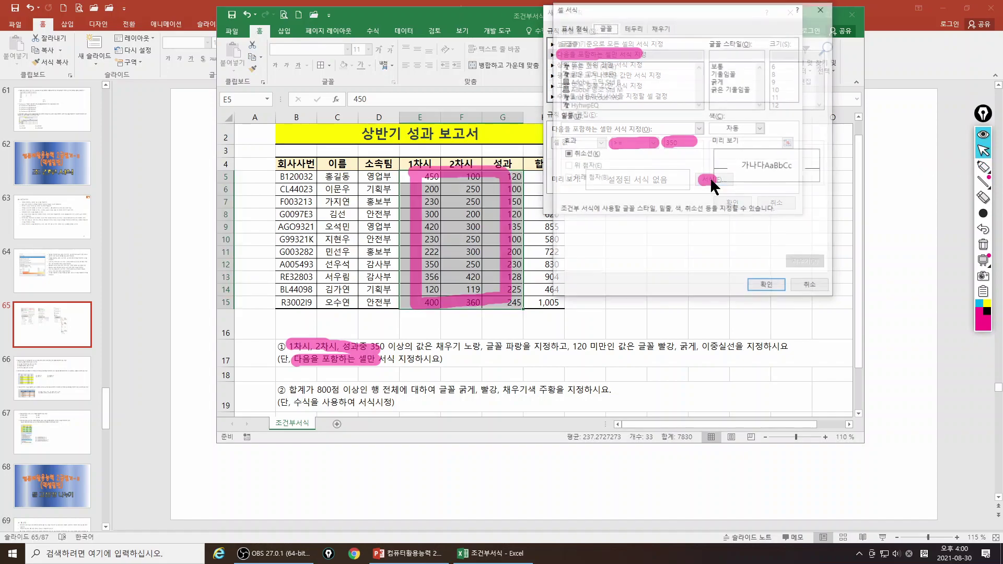
left_click_drag(672, 7, 670, 203)
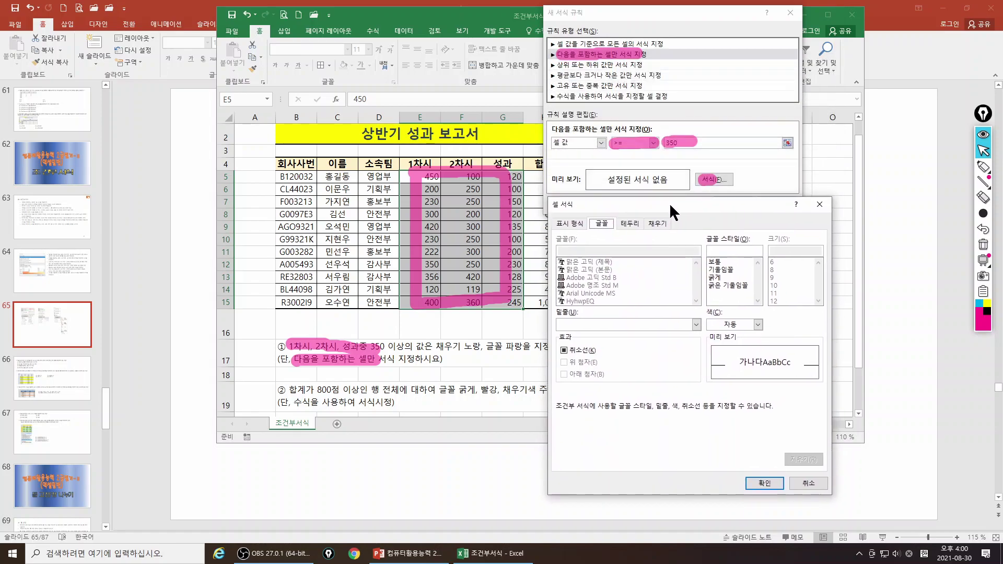
left_click(983, 245)
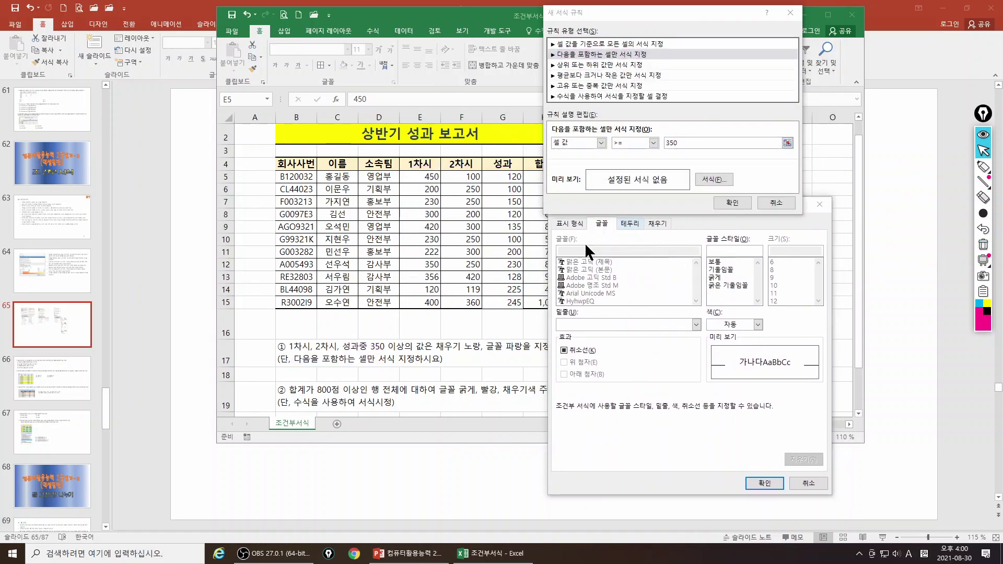
- Highlight 채우기 and the row of standard background colors in pink in the cell format settings
left_click(984, 166)
left_click_drag(644, 223, 670, 224)
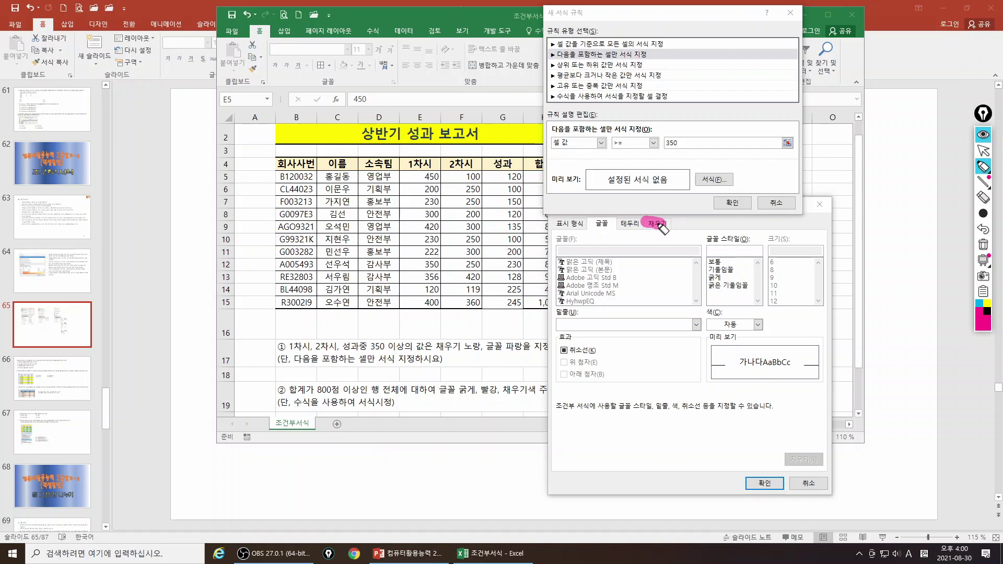
left_click(657, 223)
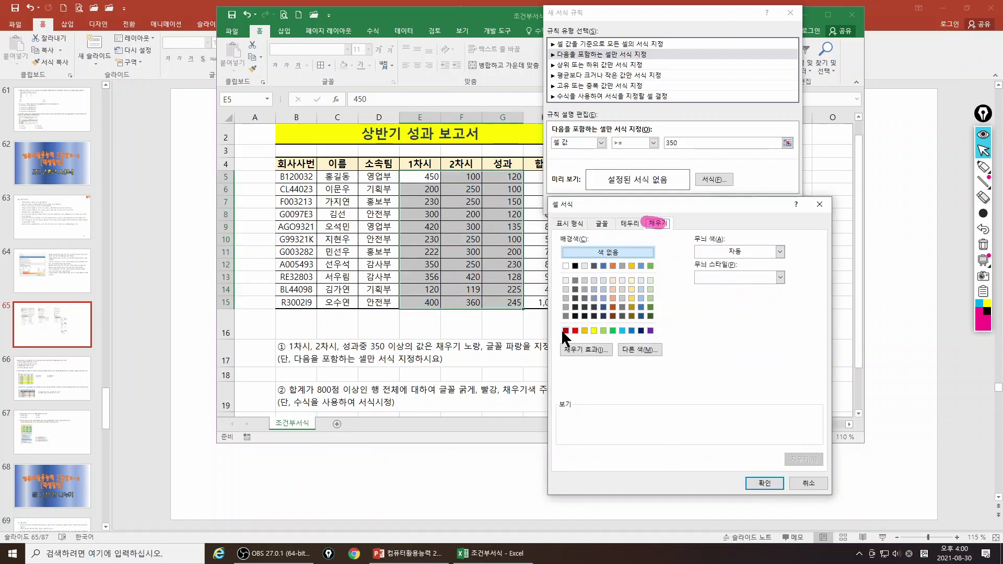
left_click(983, 166)
left_click_drag(564, 333, 661, 332)
right_click(638, 410)
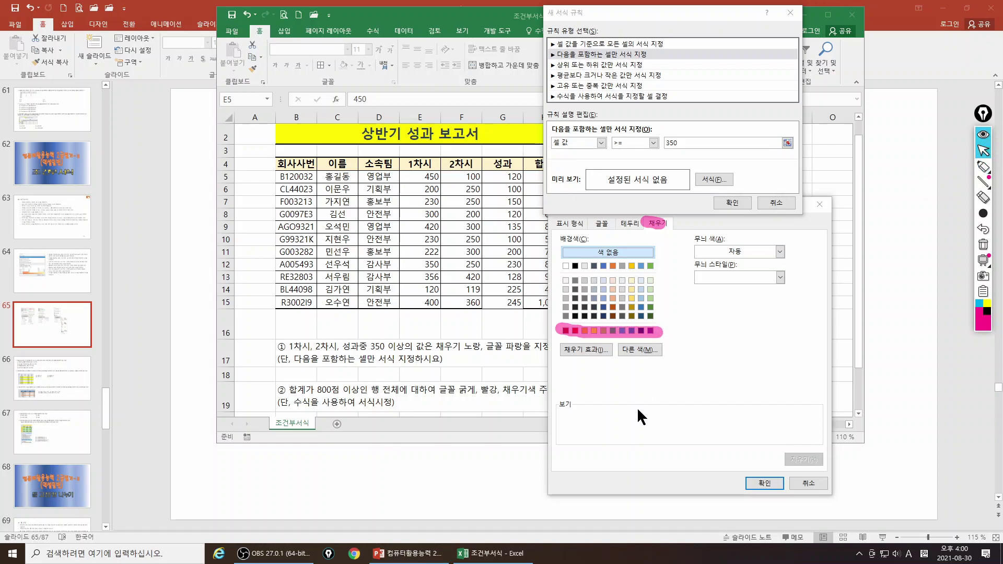
- Try a red background color and set the rule's fill to standard yellow
left_click(568, 330)
left_click(575, 330)
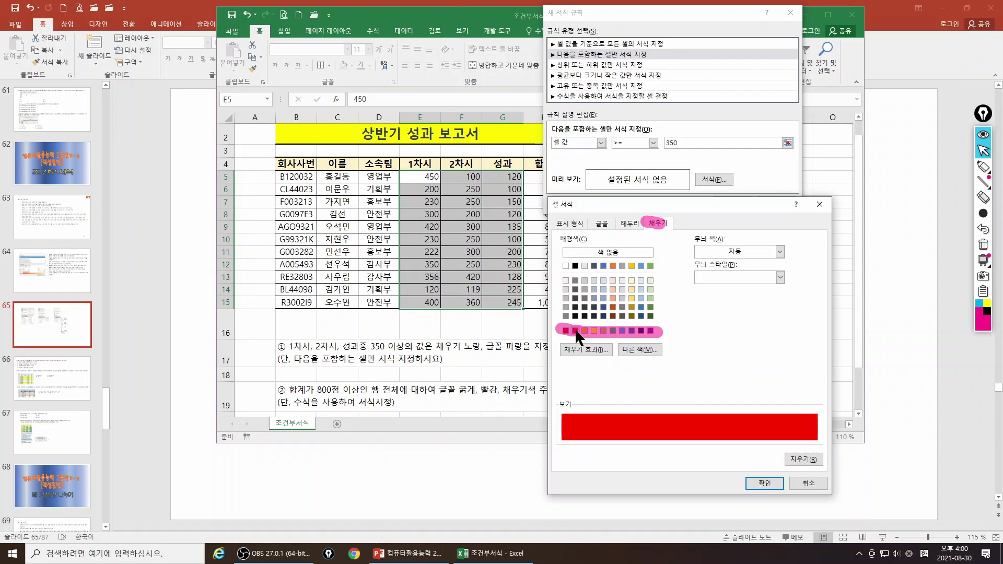
left_click(604, 223)
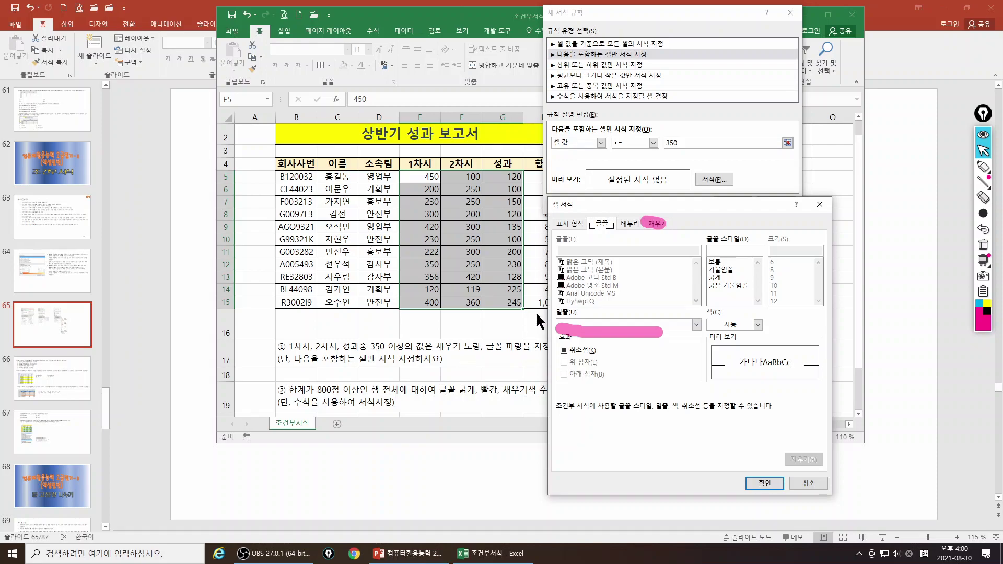
left_click(655, 224)
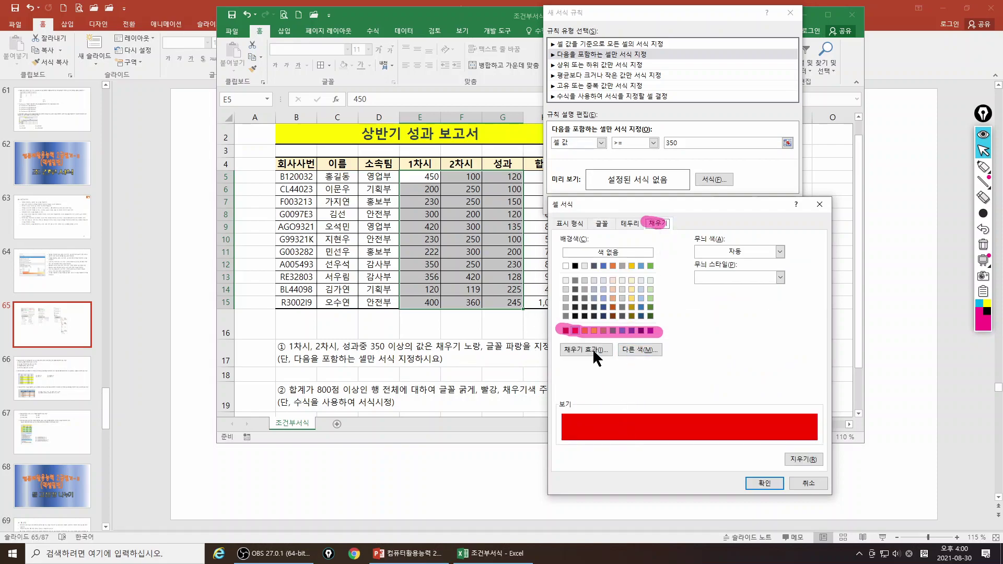
left_click(591, 331)
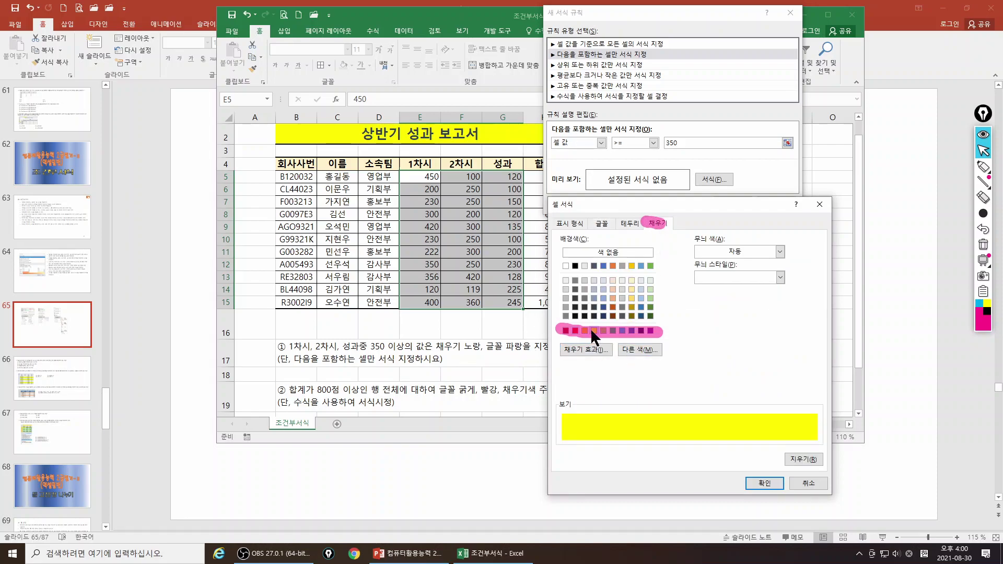
- Set the rule's font color to standard blue, review the fill and apply the rule to E5:G15
left_click(602, 223)
left_click(758, 324)
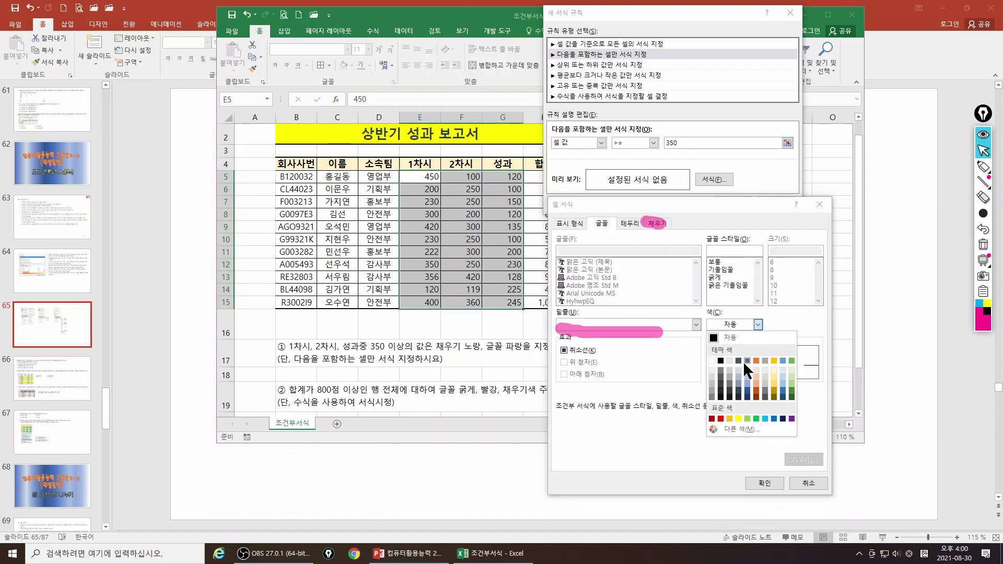
left_click(773, 419)
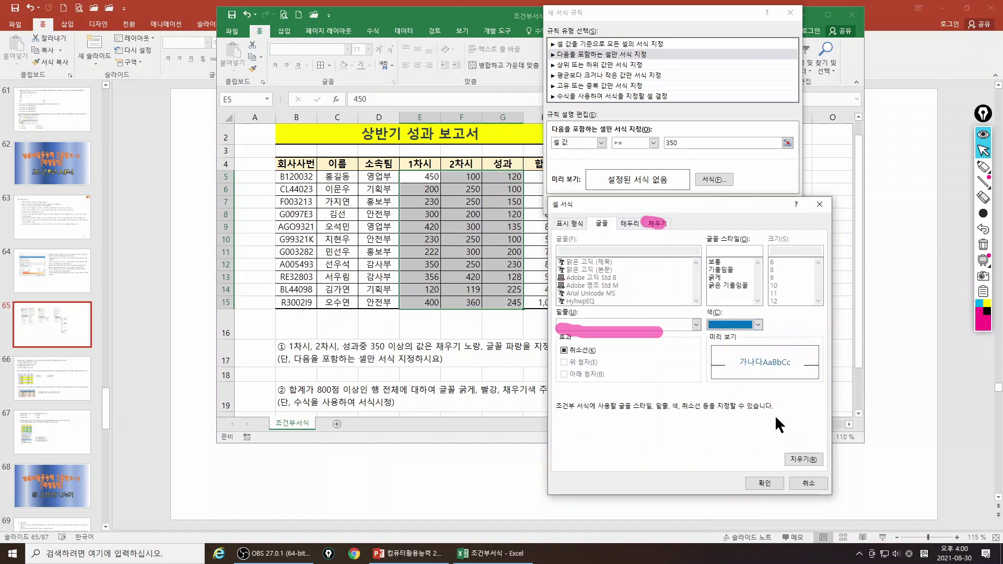
left_click(656, 224)
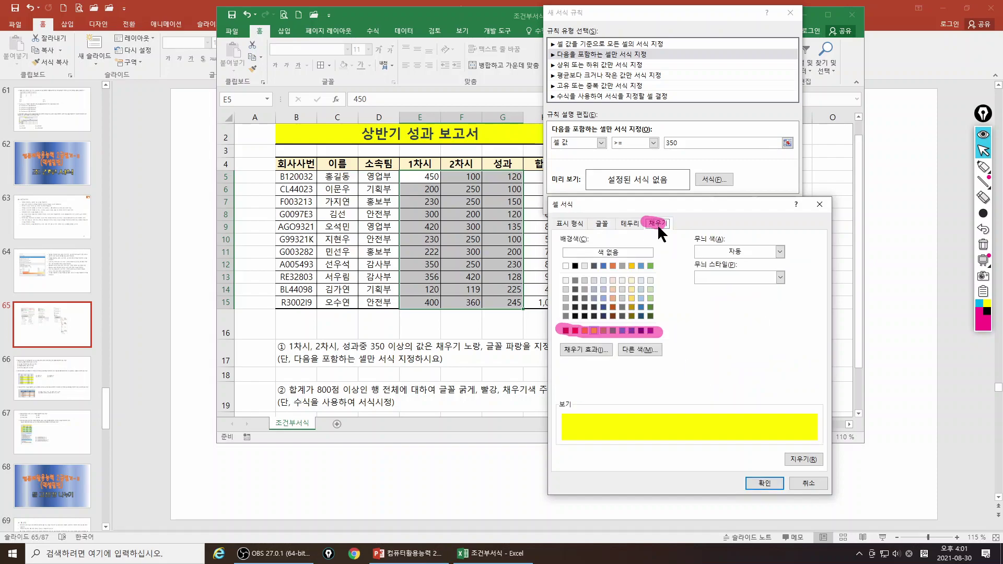
left_click(601, 224)
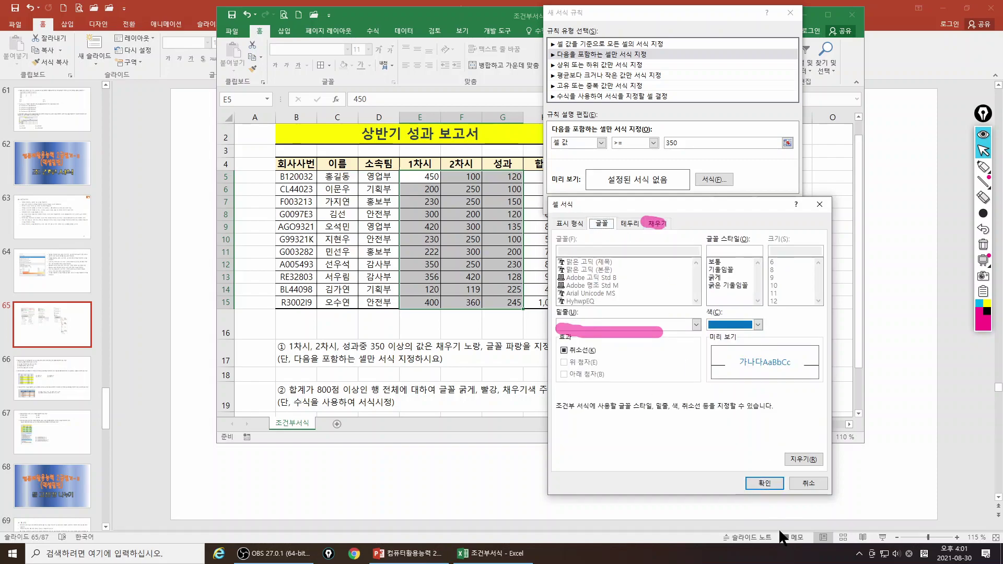
left_click(762, 484)
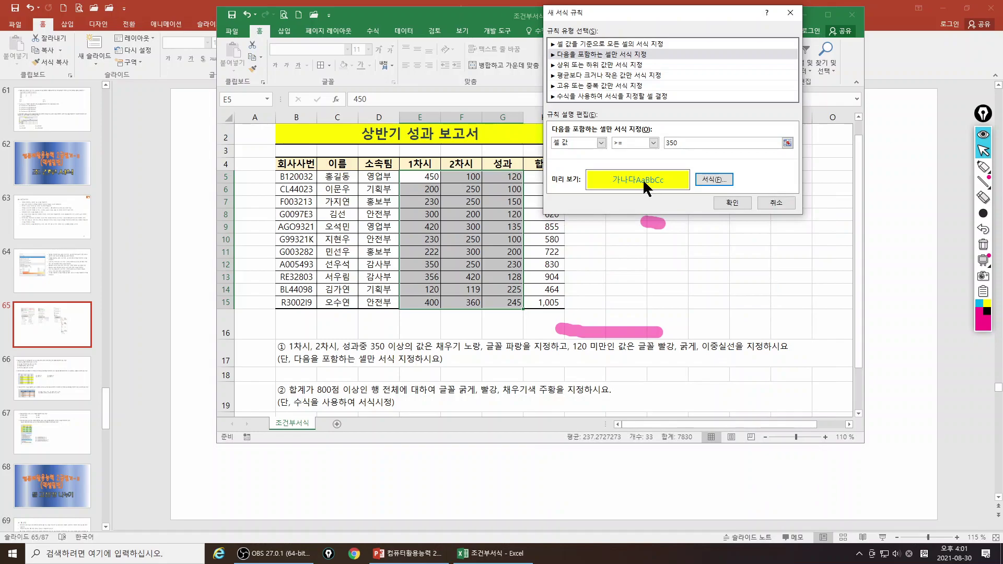
left_click(732, 202)
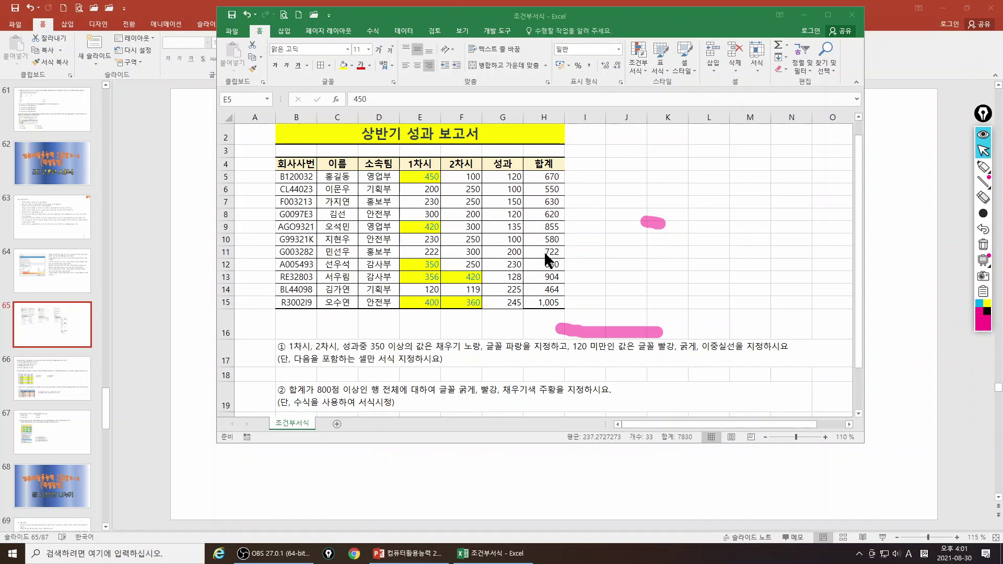
- Start another 다음을 포함하는 셀만 서식 지정 rule for E5:G15 and highlight "120 미만인" in instruction ①
left_click(637, 70)
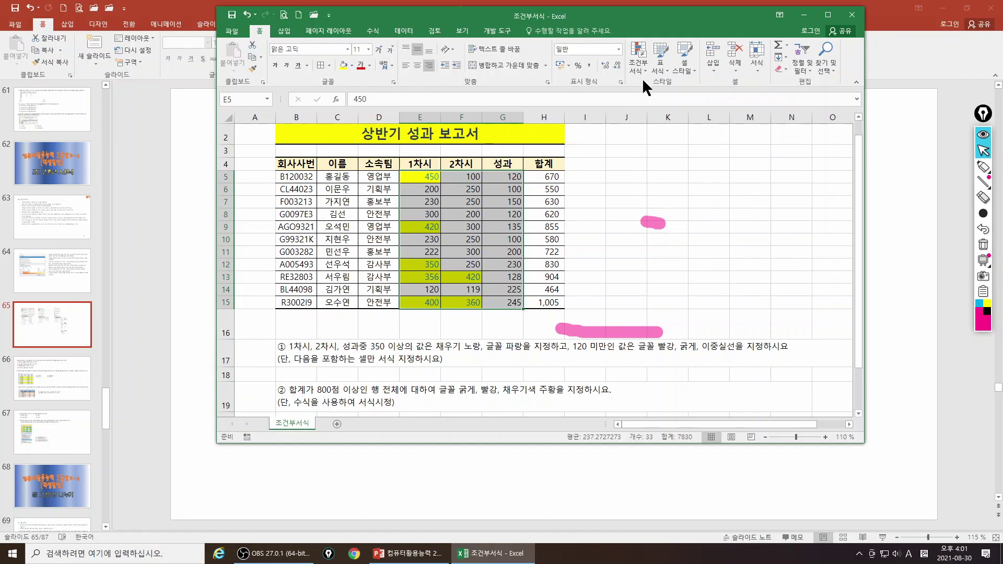
left_click(642, 63)
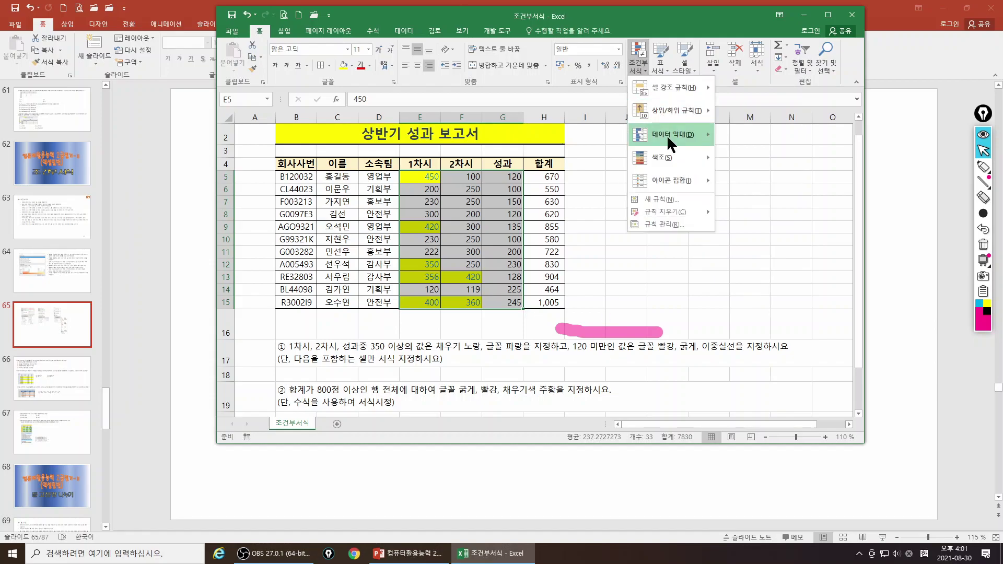
left_click(659, 200)
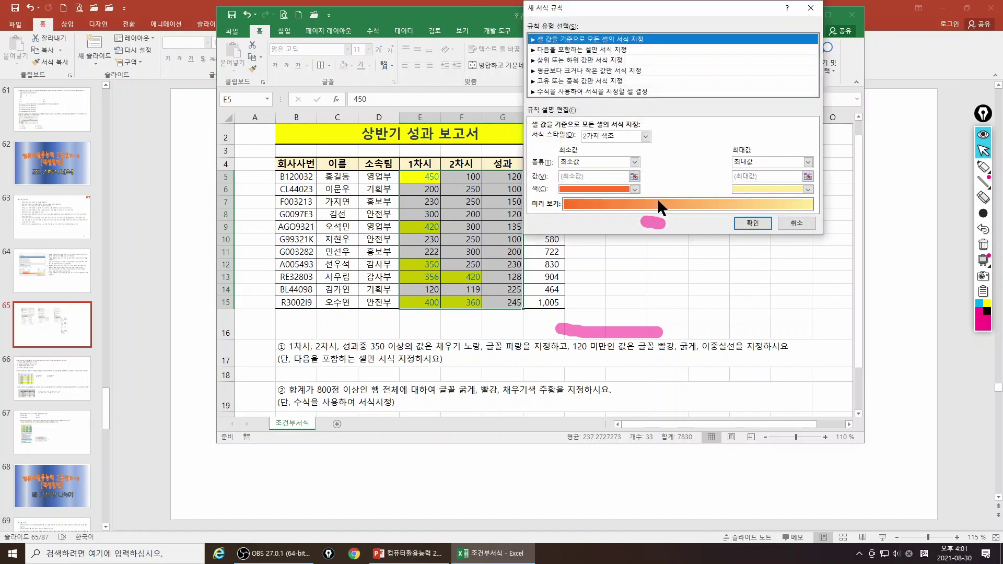
left_click(547, 50)
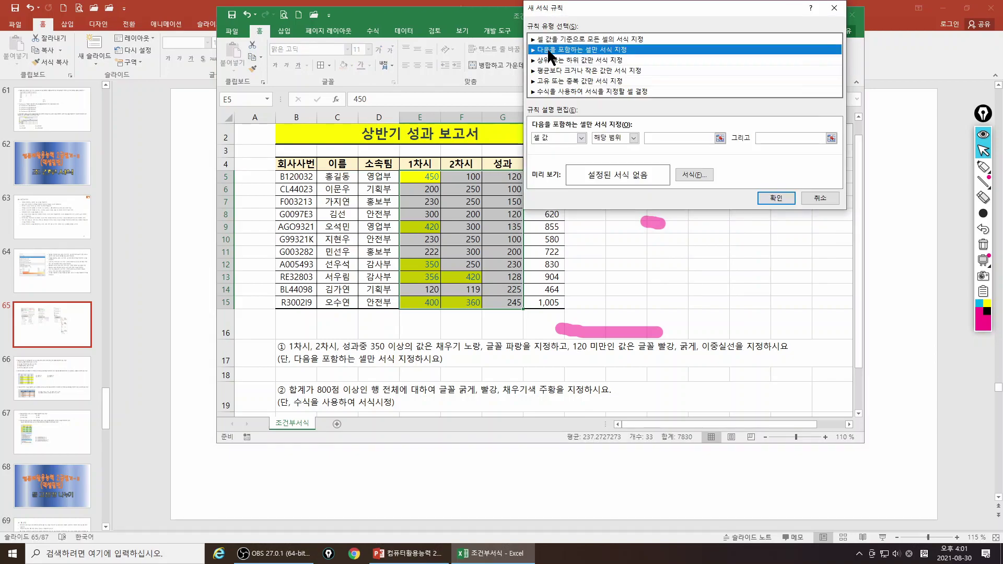
left_click(983, 166)
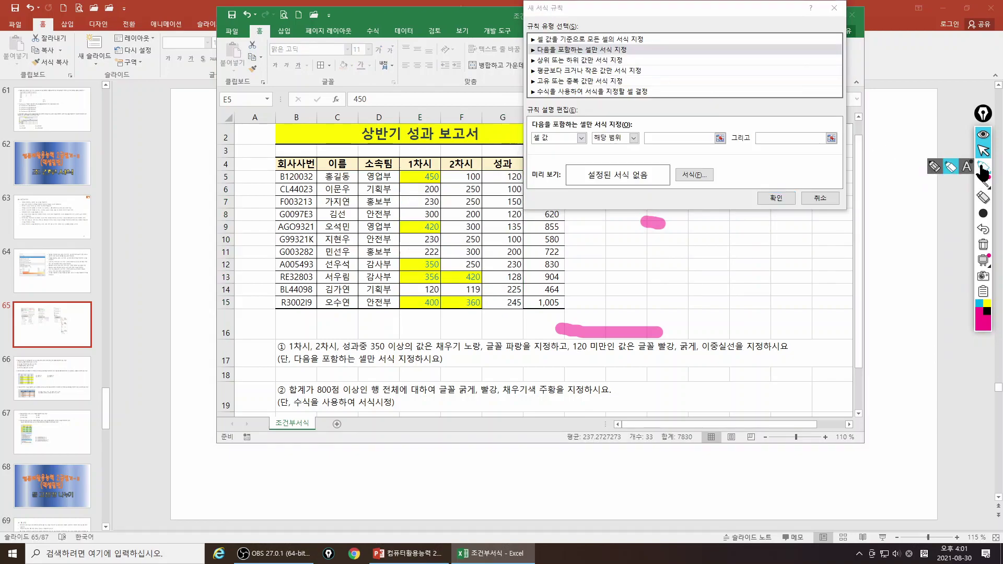
left_click_drag(572, 346, 616, 346)
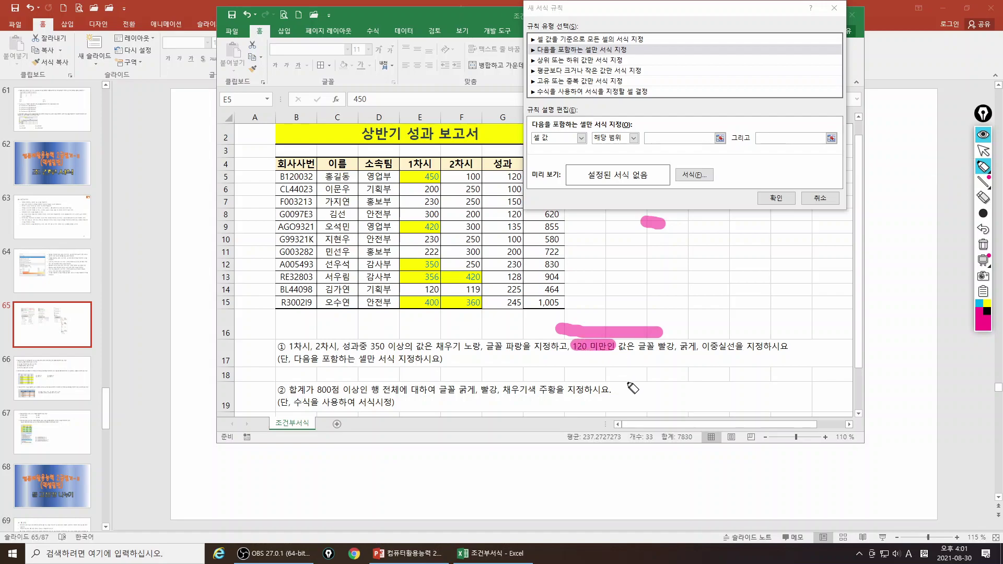
- Set the new rule's condition for E5:G15 to cell values less than 120
left_click(625, 139)
right_click(625, 138)
left_click(626, 138)
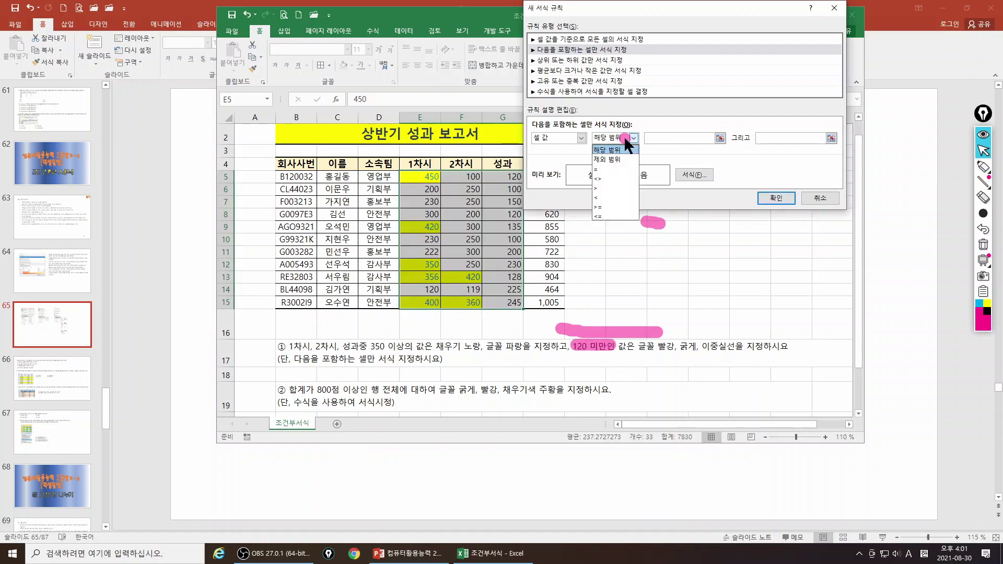
left_click(596, 197)
left_click(673, 138)
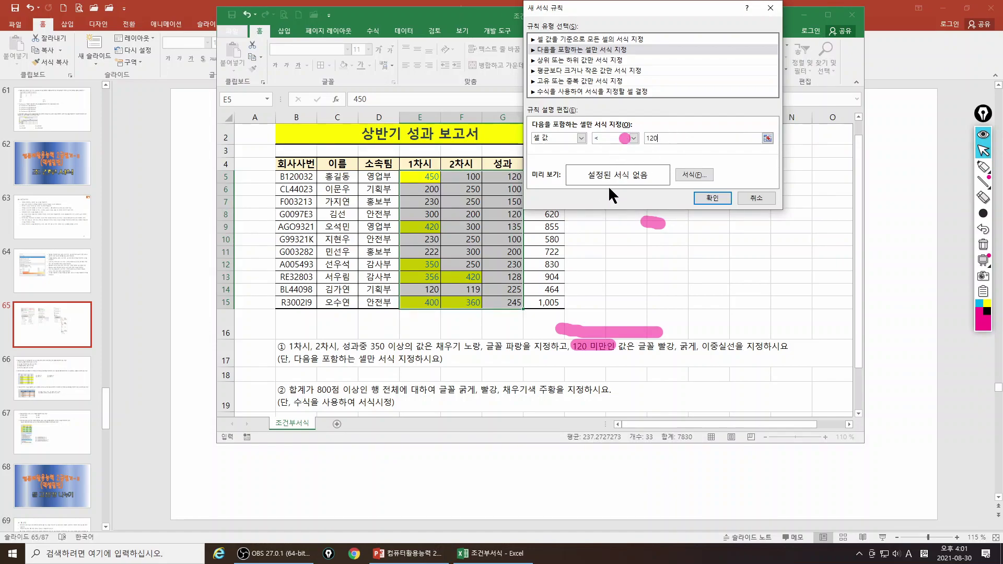
- Give the under-120 rule a red, bold (굵게) font with a double underline (이중 실선) and apply it to E5:G15
left_click(691, 174)
left_click_drag(634, 11, 739, 21)
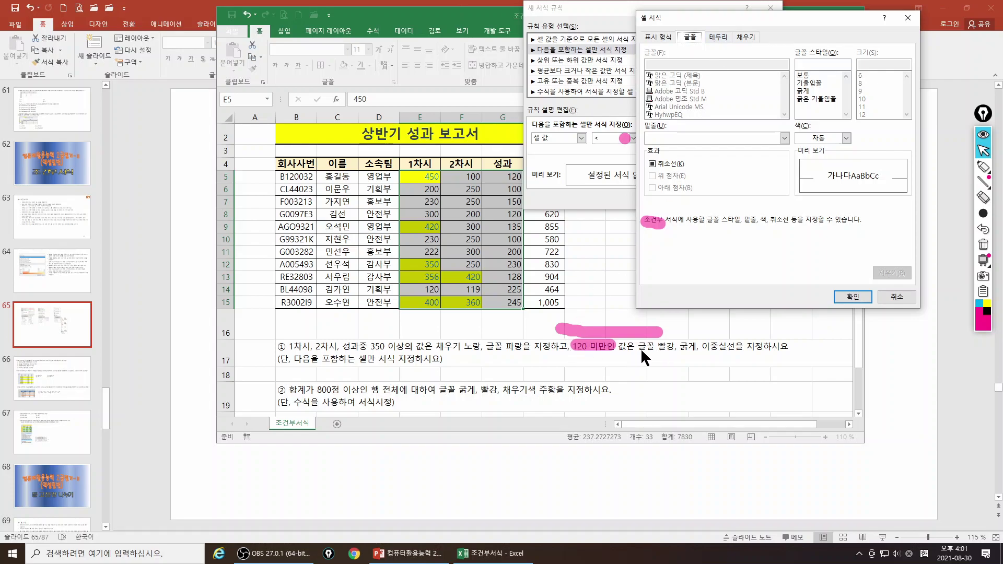
left_click(824, 139)
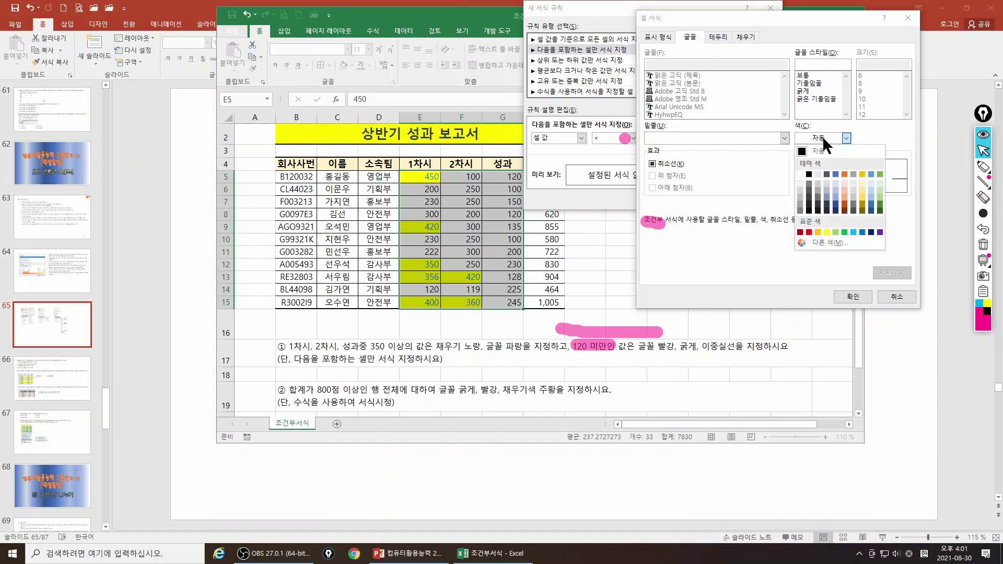
left_click(806, 231)
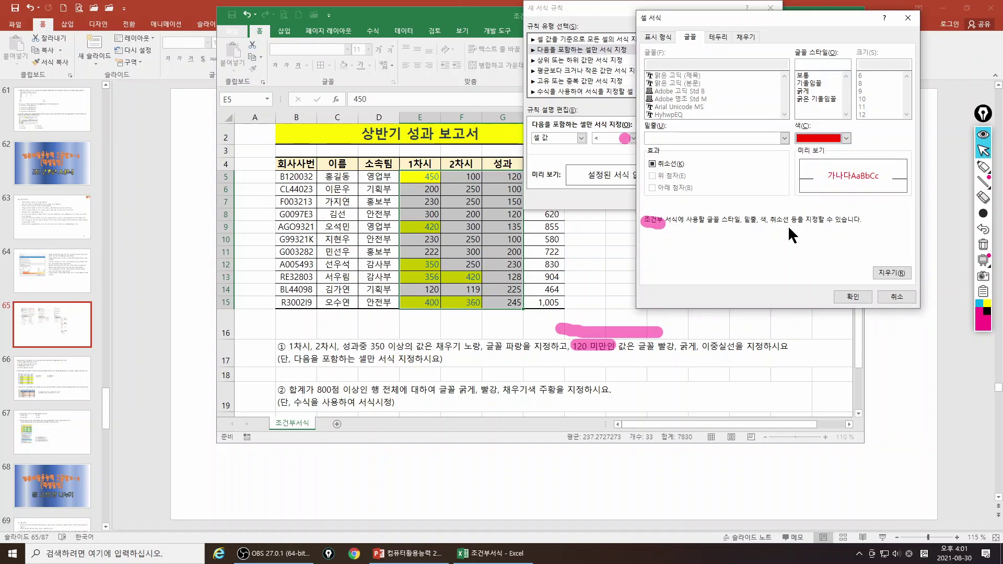
left_click(809, 92)
left_click(691, 137)
left_click(652, 159)
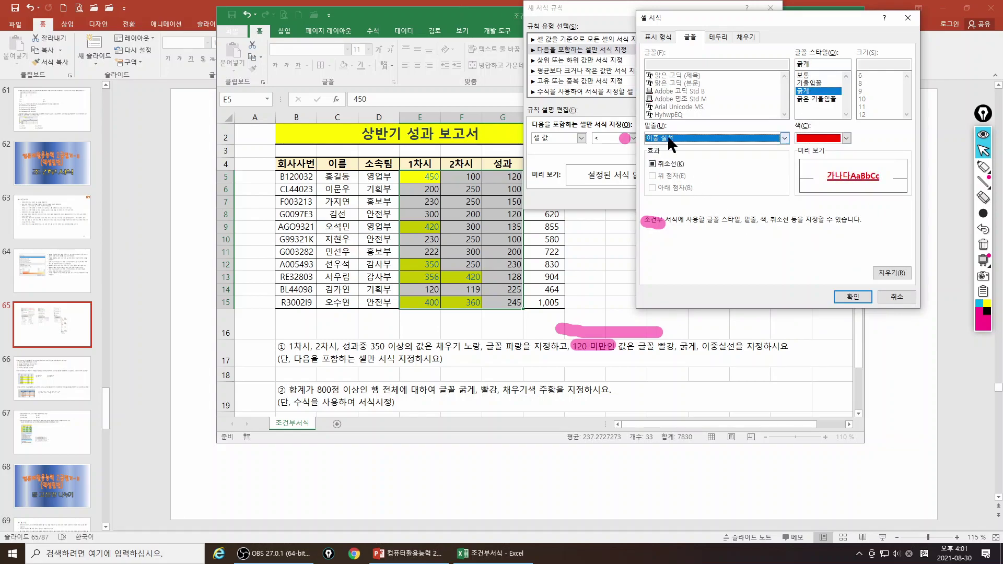
left_click(856, 297)
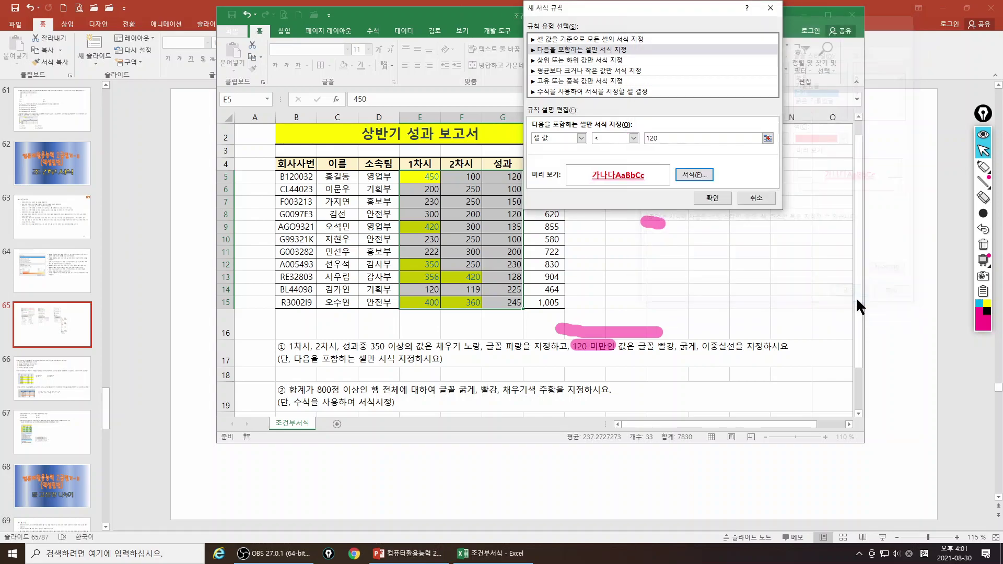
left_click(713, 195)
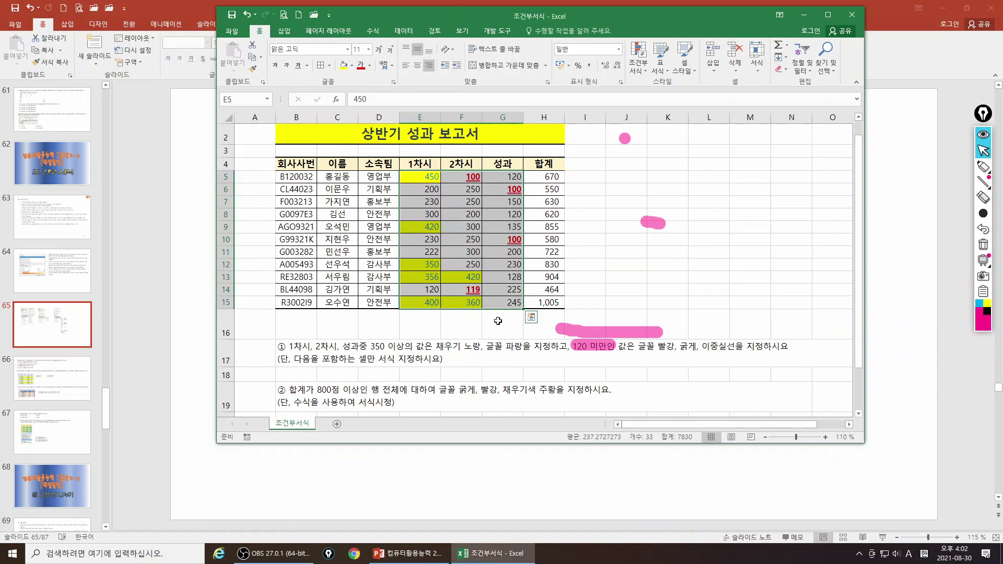
- Test the under-120 rule by changing the 성과 scores in G8 to 110 and G10 to 120
left_click(531, 323)
left_click(507, 215)
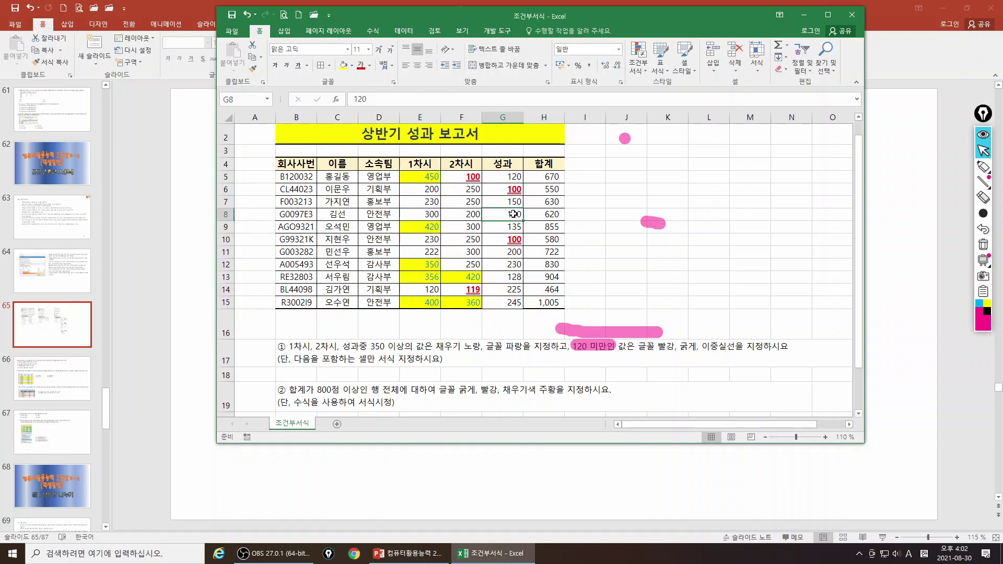
type("110")
key("Return")
left_click(509, 241)
type("12")
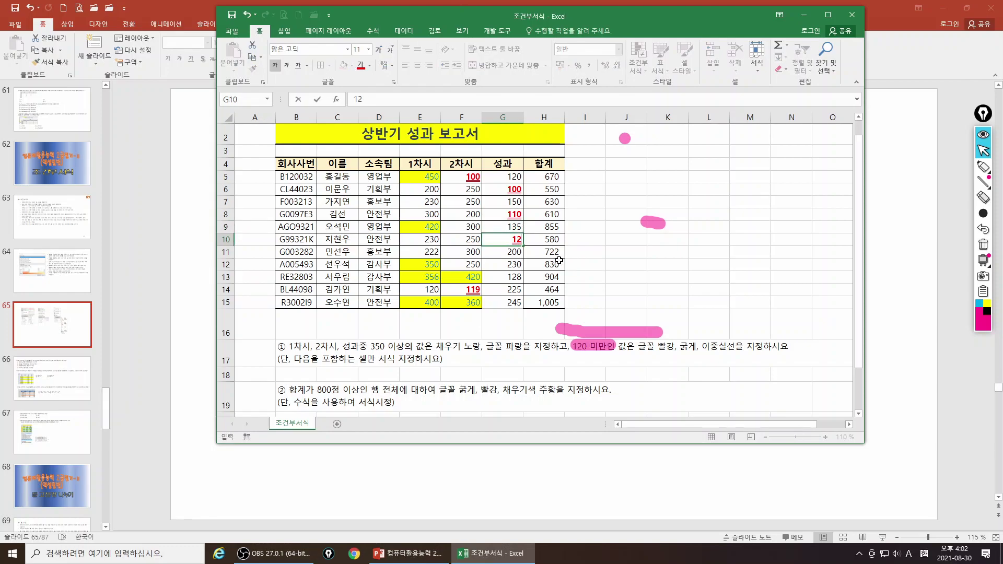
type("0")
key("Return")
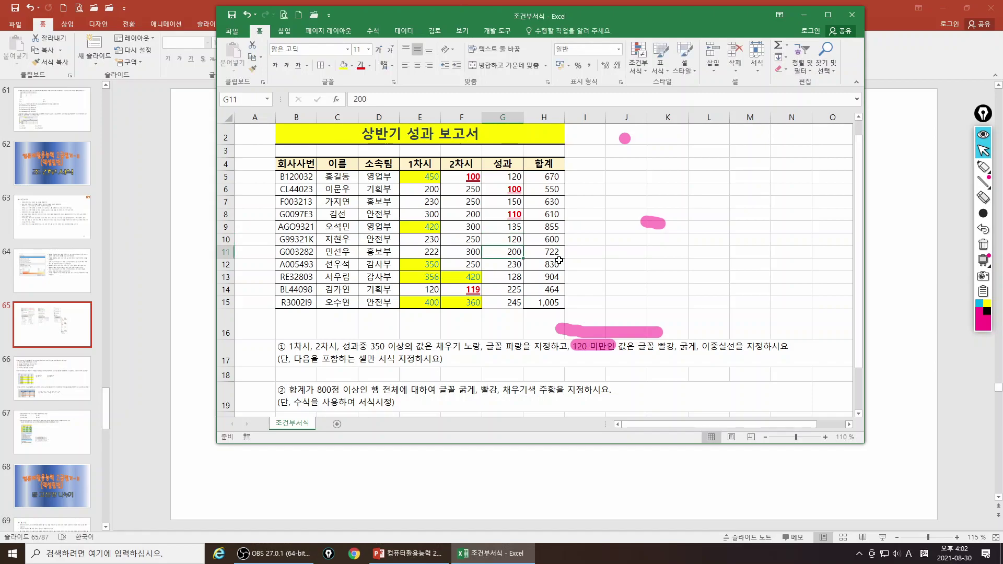
left_click(513, 244)
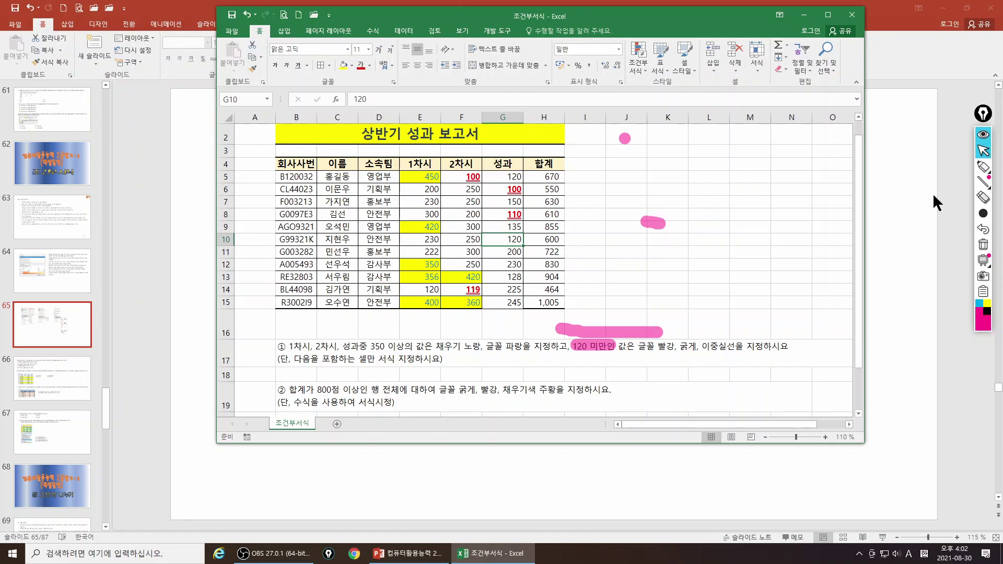
- Highlight the formula note and "800점 이상인 행" in instruction ② and the 350 condition in ①, and erase all pen marks
left_click(984, 167)
left_click_drag(291, 403, 383, 403)
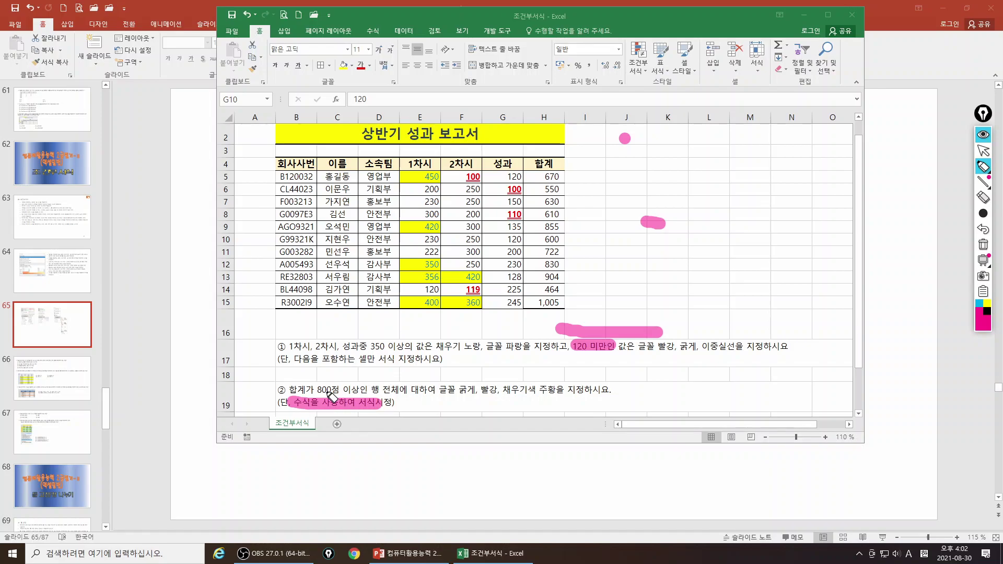
left_click_drag(321, 349, 425, 348)
left_click_drag(320, 392, 384, 392)
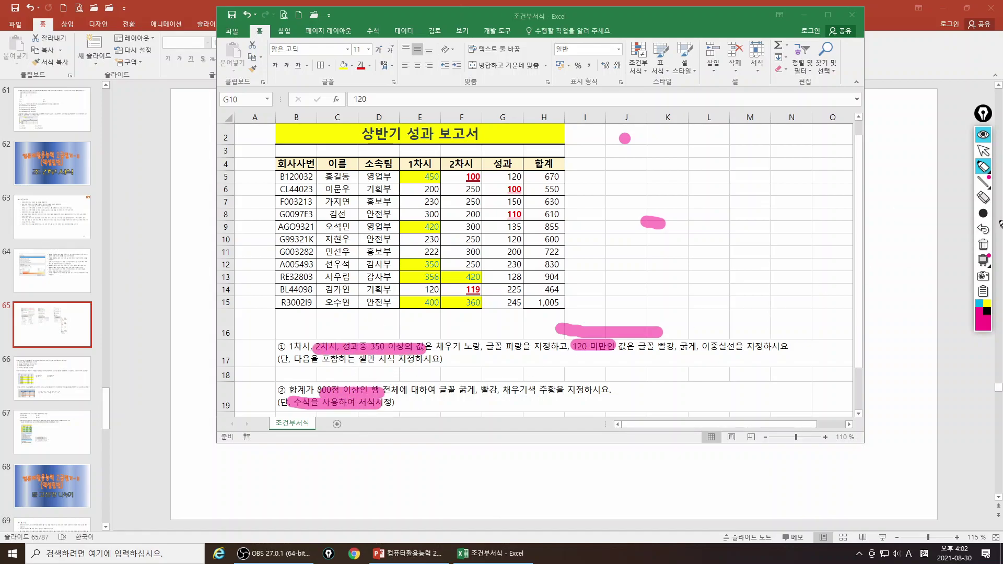
left_click(983, 247)
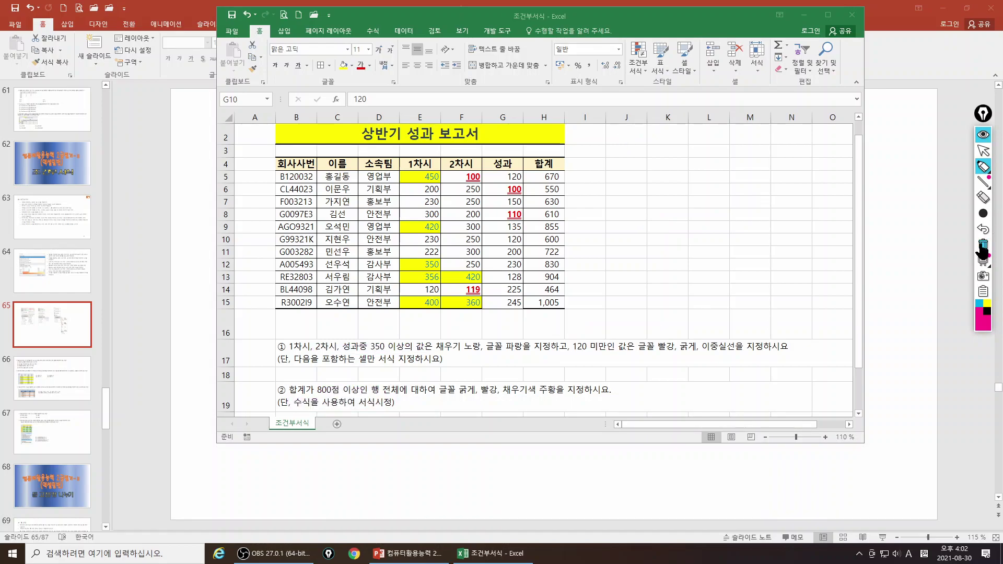
- Clear the existing conditional formatting rules from the 상반기 성과 보고서 scores
mouse_move(418, 177)
left_mouse_down()
mouse_move(548, 189)
mouse_move(555, 305)
left_mouse_up()
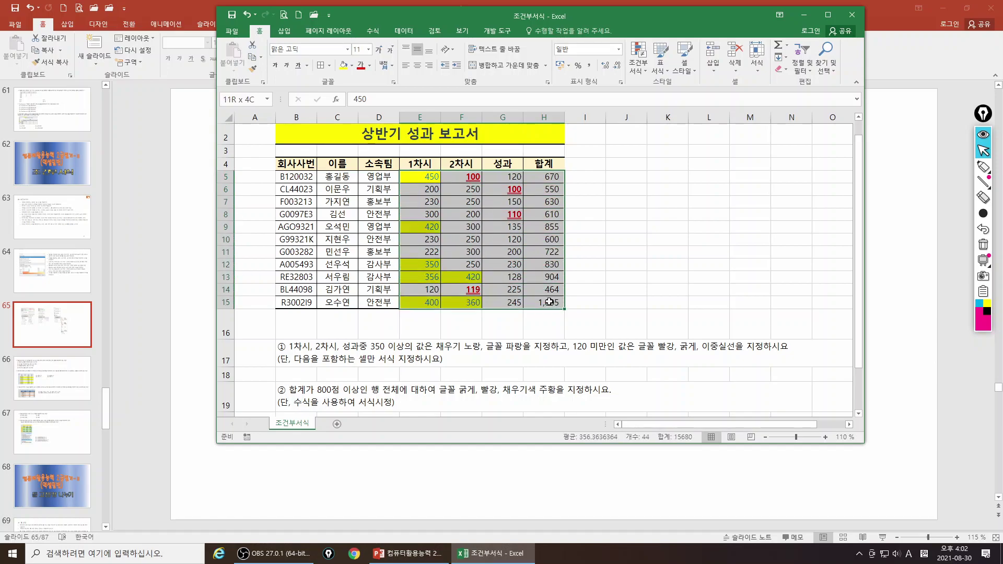
left_click(640, 66)
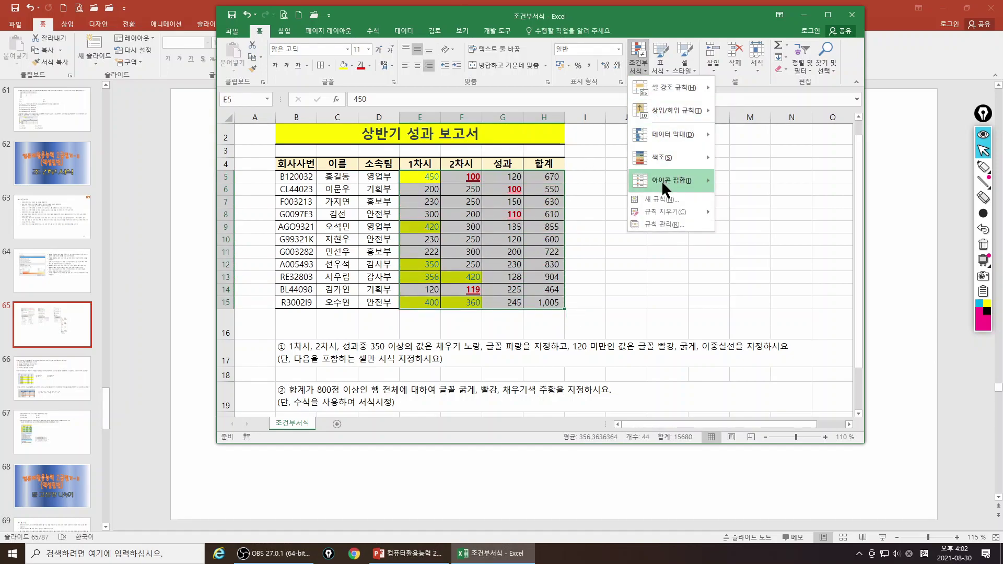
mouse_move(661, 212)
left_click(763, 225)
left_click(704, 216)
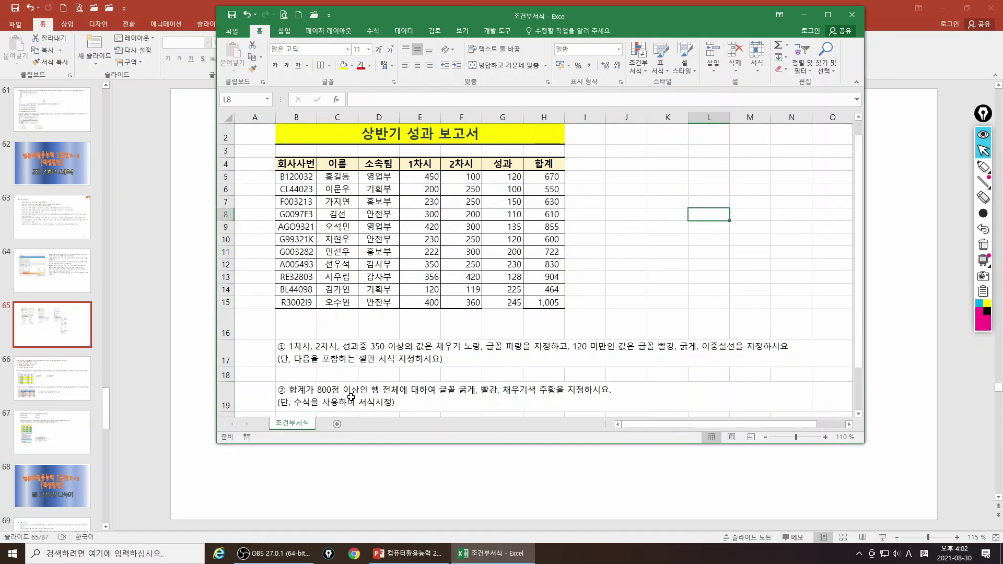
- Start a new conditional formatting rule for B5:H15, highlighting and choosing the type 수식을 사용하여 서식을 지정할 셀 결정
left_click(327, 406)
left_click_drag(282, 177, 551, 302)
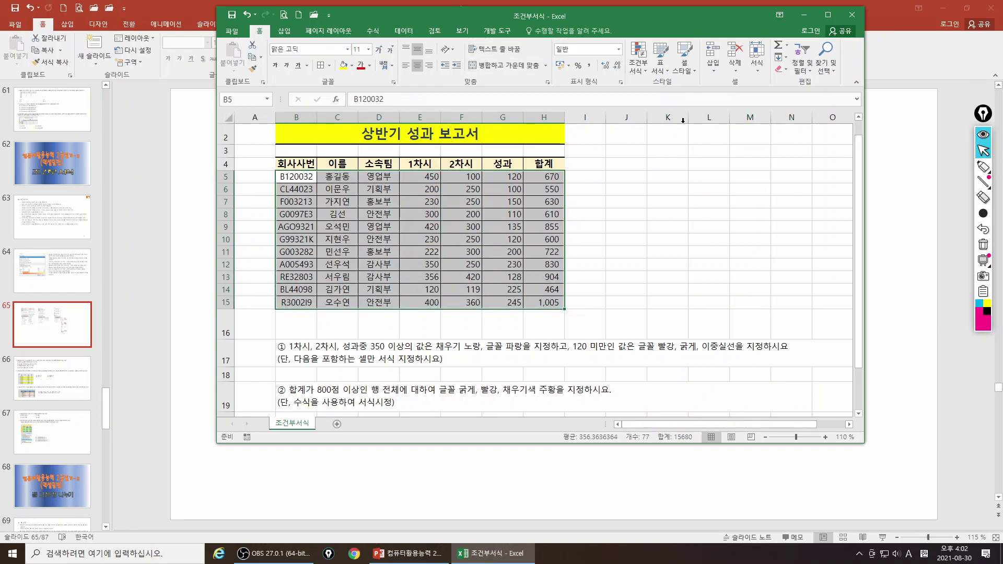
left_click(640, 70)
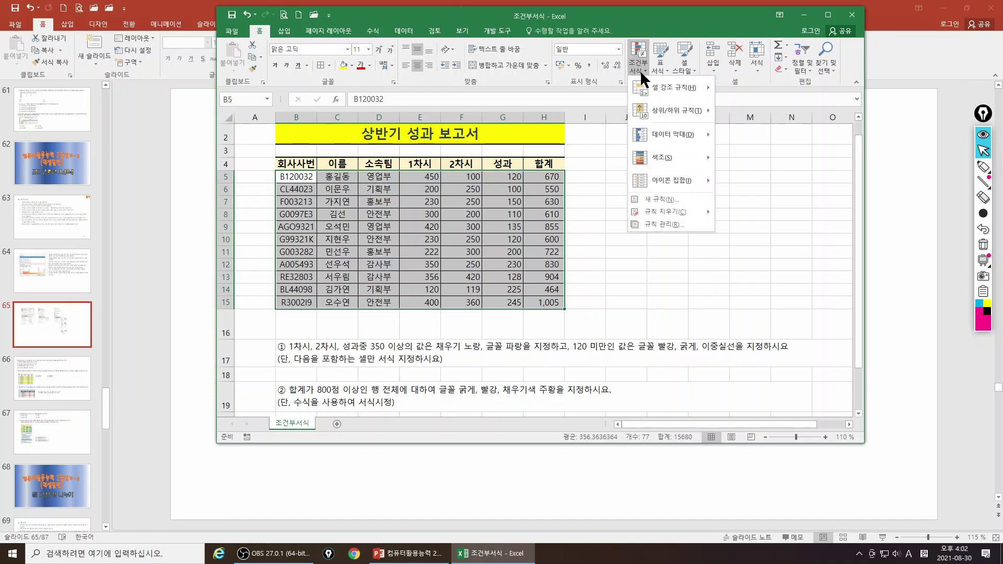
left_click(656, 199)
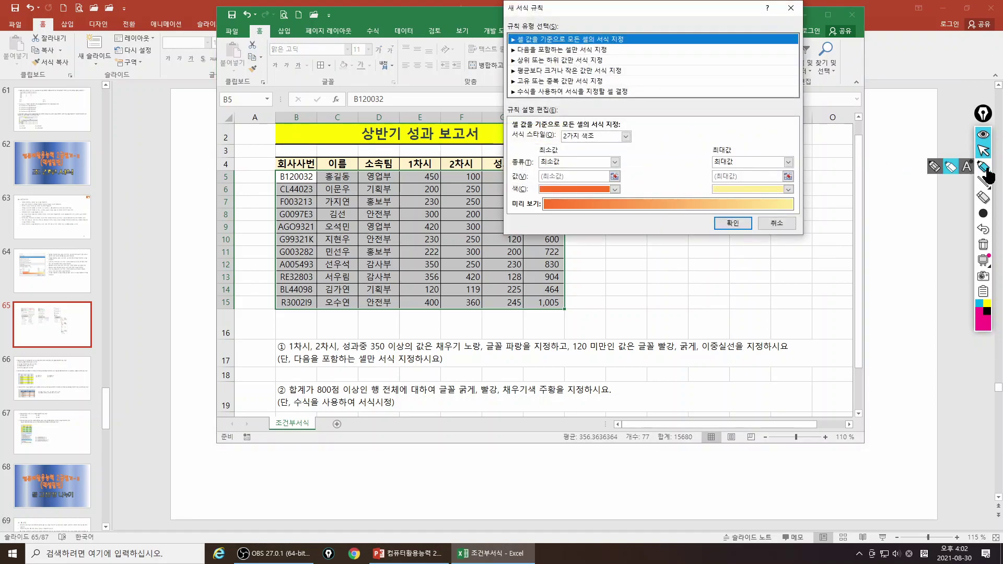
left_click(983, 166)
left_click_drag(511, 90, 603, 99)
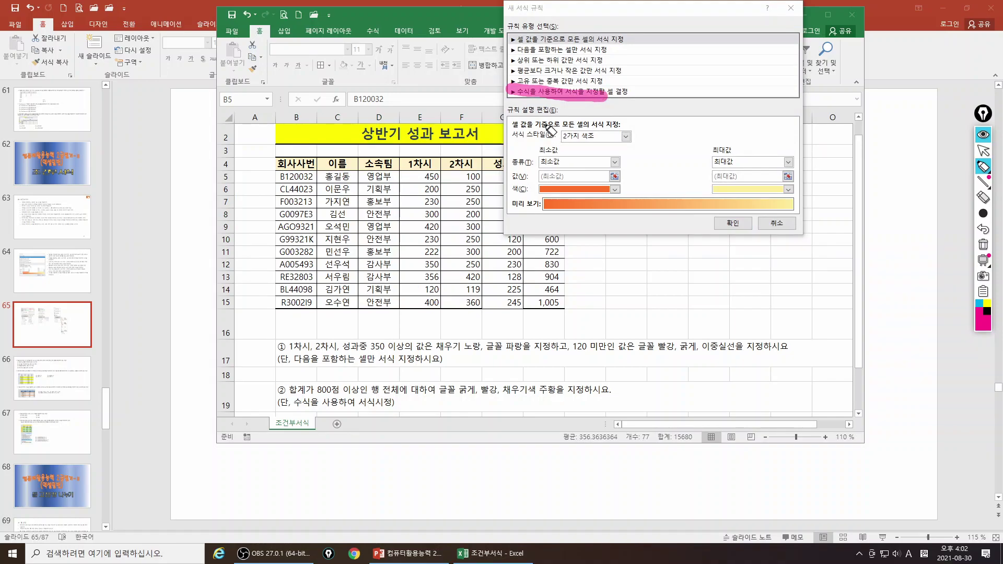
key("ctrl+shift+2")
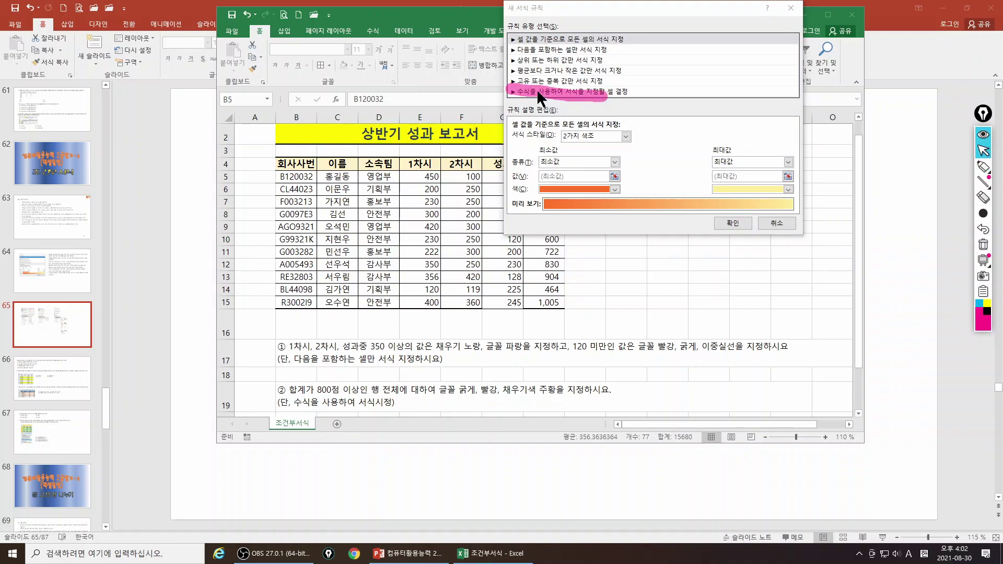
left_click(537, 90)
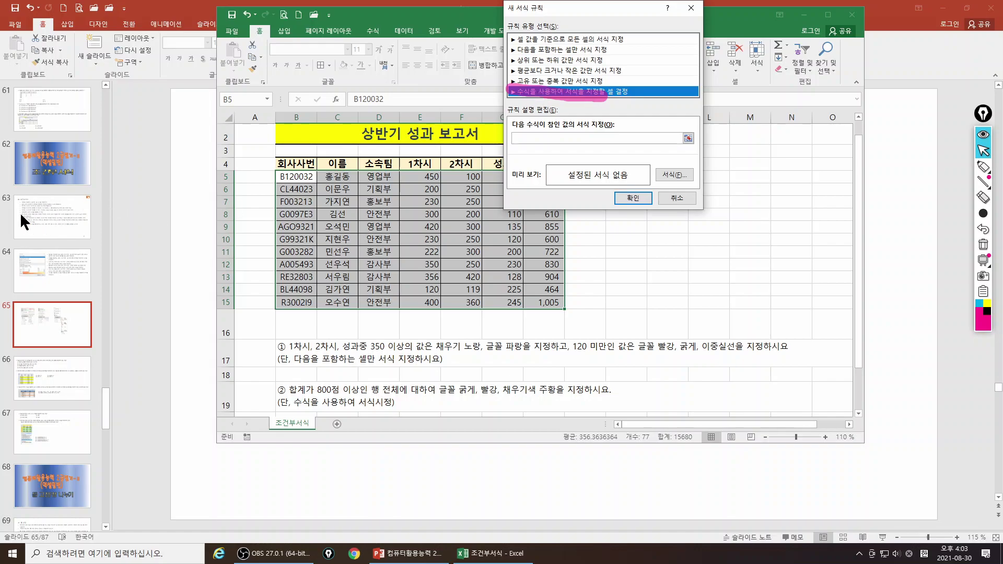
- Mark the start of the formula box in pink and begin the rule's formula with =$H$5, the first 합계 cell
mouse_move(983, 167)
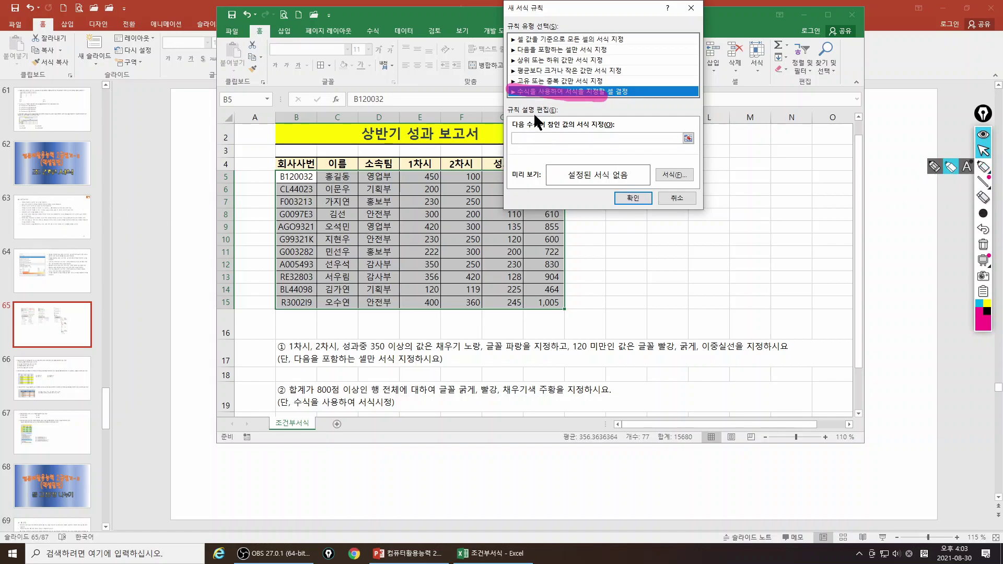
left_click(523, 138)
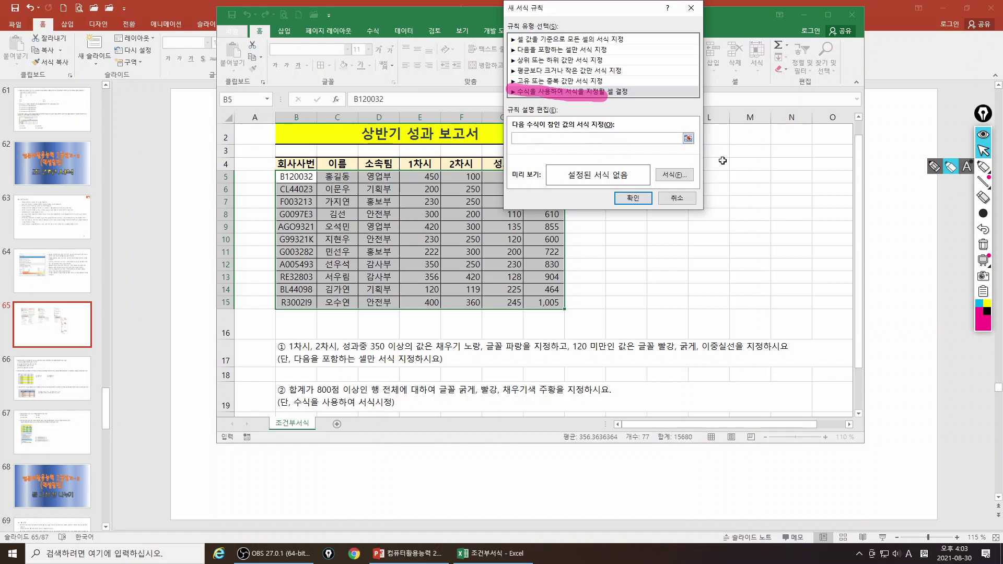
left_click(983, 170)
left_click_drag(521, 138, 523, 138)
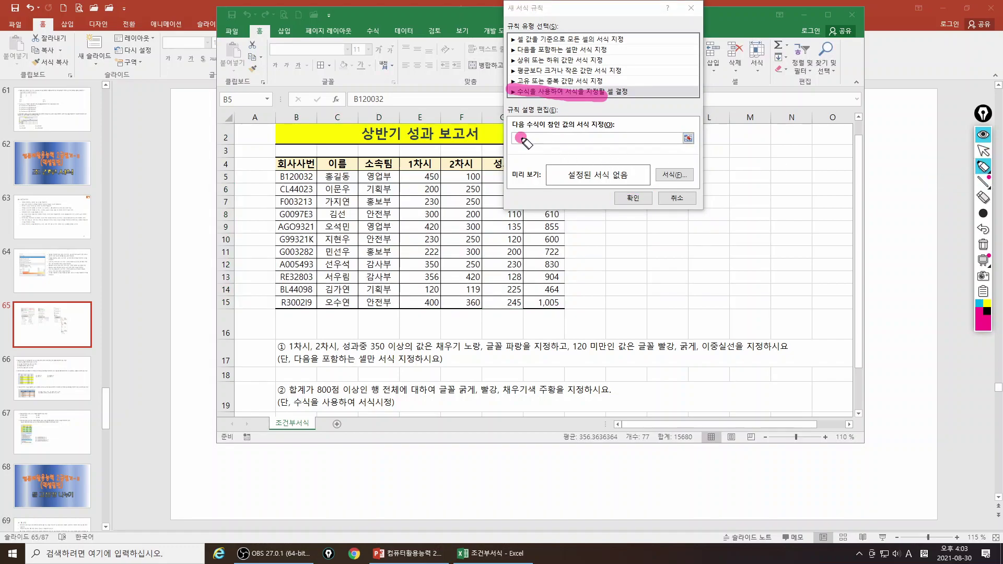
key("ctrl+shift+2")
left_click(521, 138)
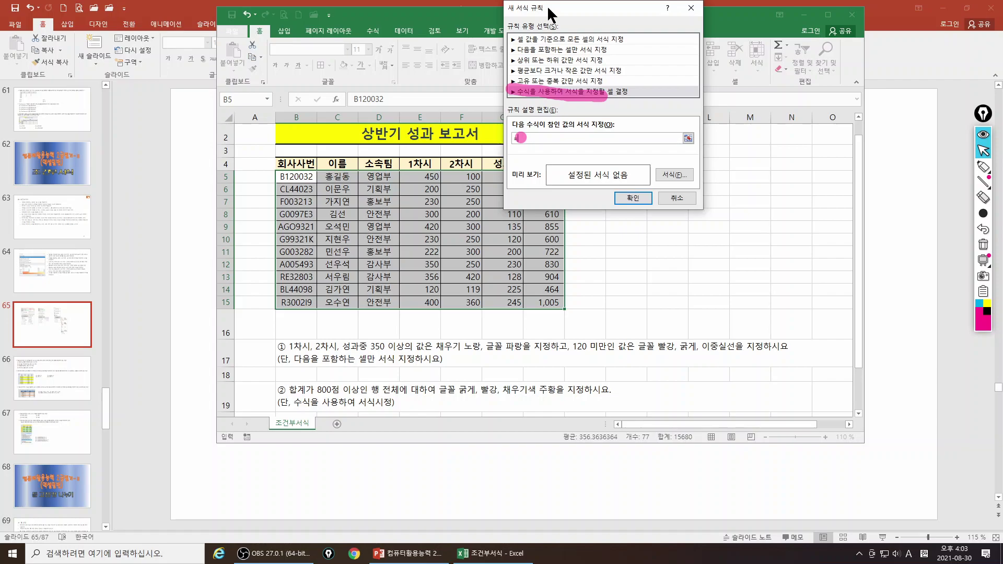
left_click_drag(553, 8, 673, 25)
left_click(552, 177)
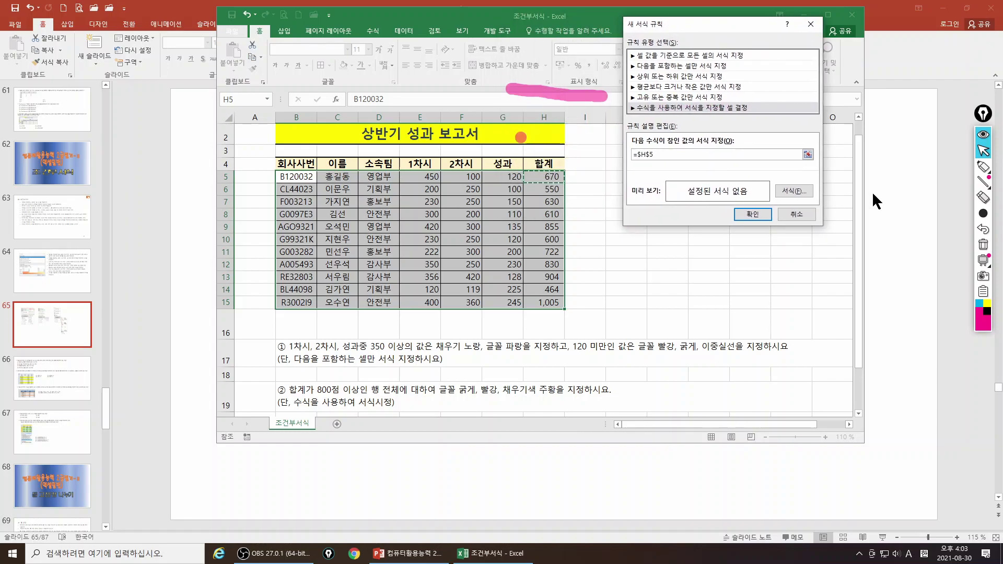
- Highlight the H5 reference in the formula, fix only its column and complete the condition as =$H5>=800
left_click(983, 167)
left_click_drag(633, 154, 656, 154)
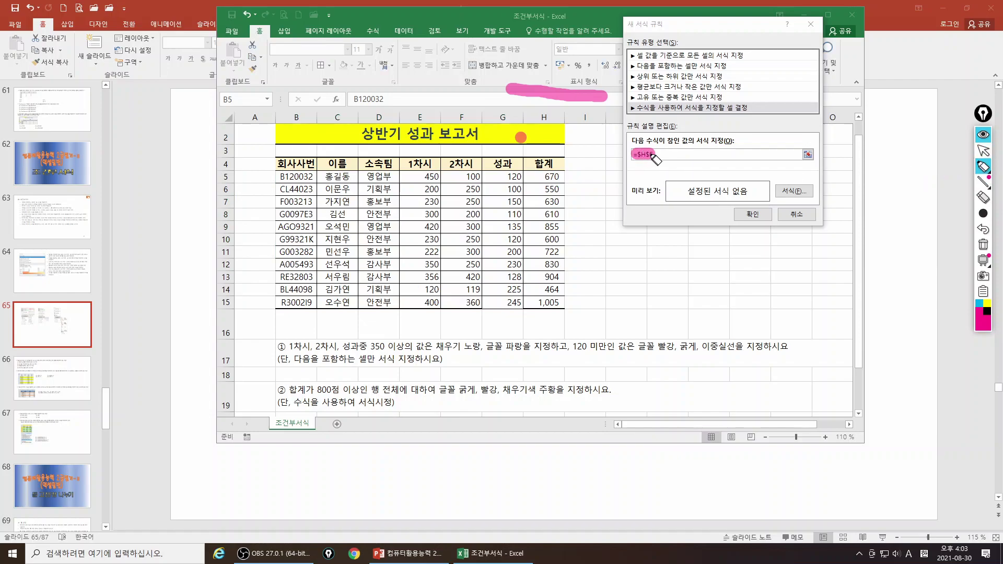
key("ctrl+shift+2")
left_click(656, 154)
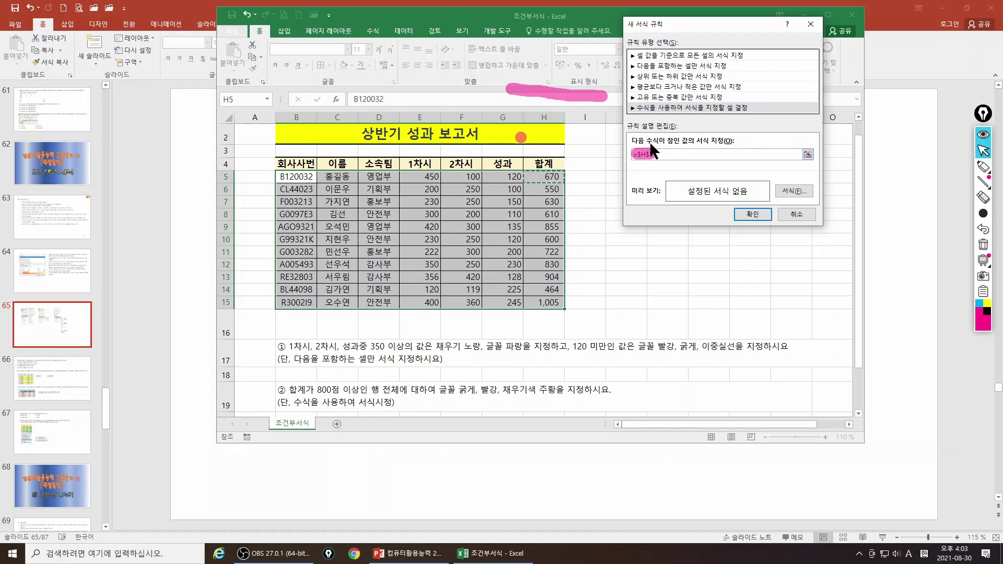
left_click(665, 157)
key("F4")
type("=")
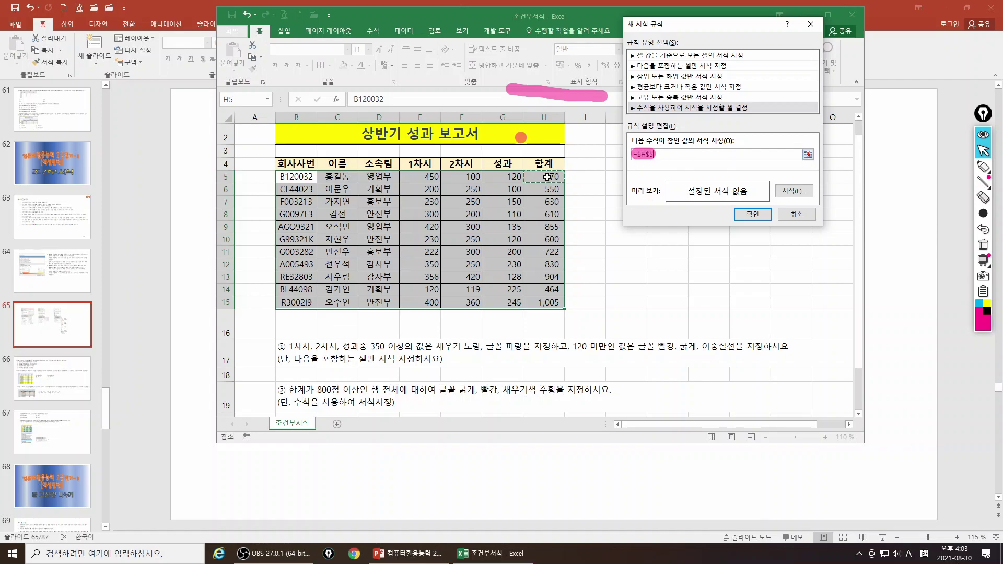
key("F4")
key("F4")
type(">=800")
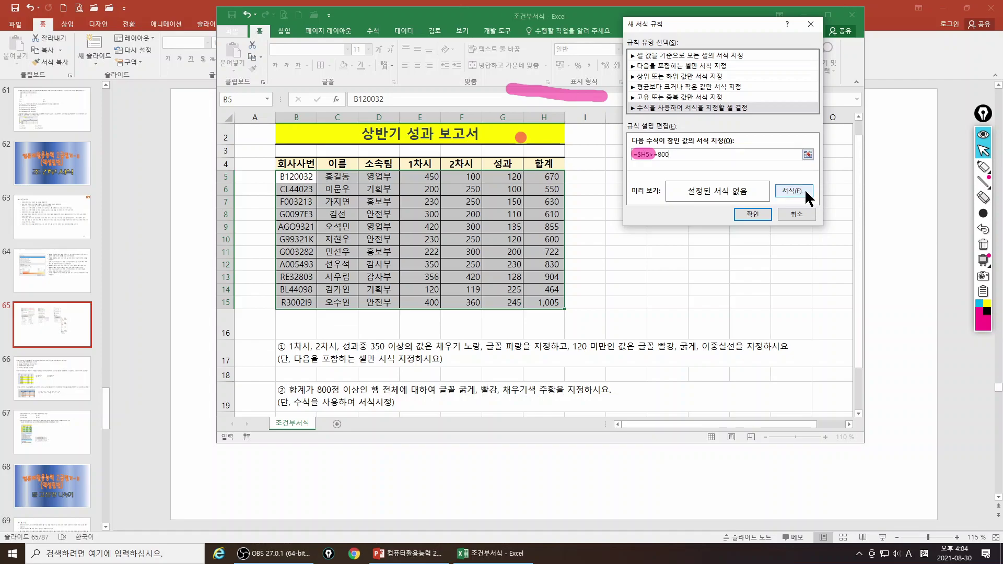
- Set the rule's format to 굵게 with a red font and an orange fill, and apply the rule to the table
left_click(806, 192)
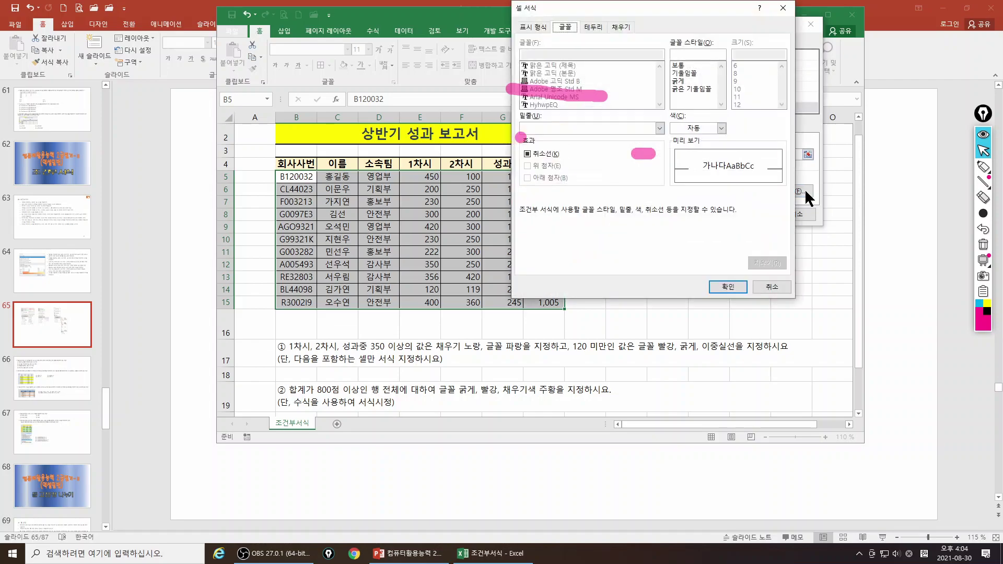
left_click(687, 81)
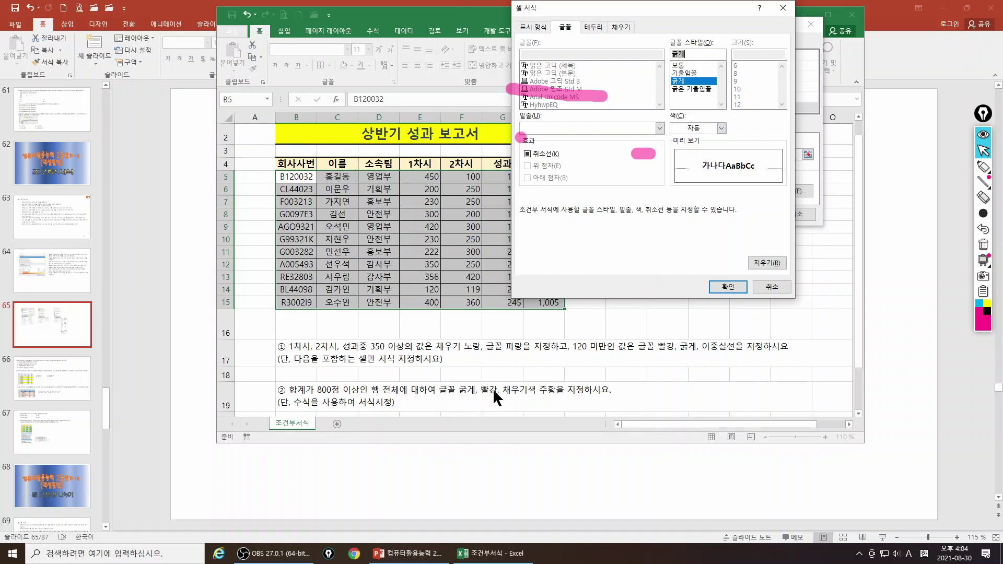
left_click(707, 130)
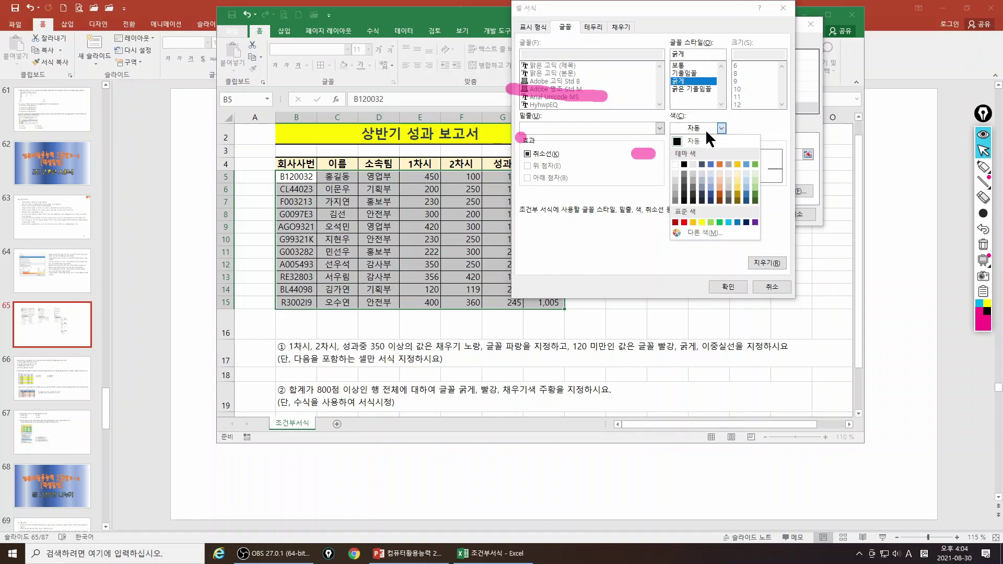
left_click(684, 222)
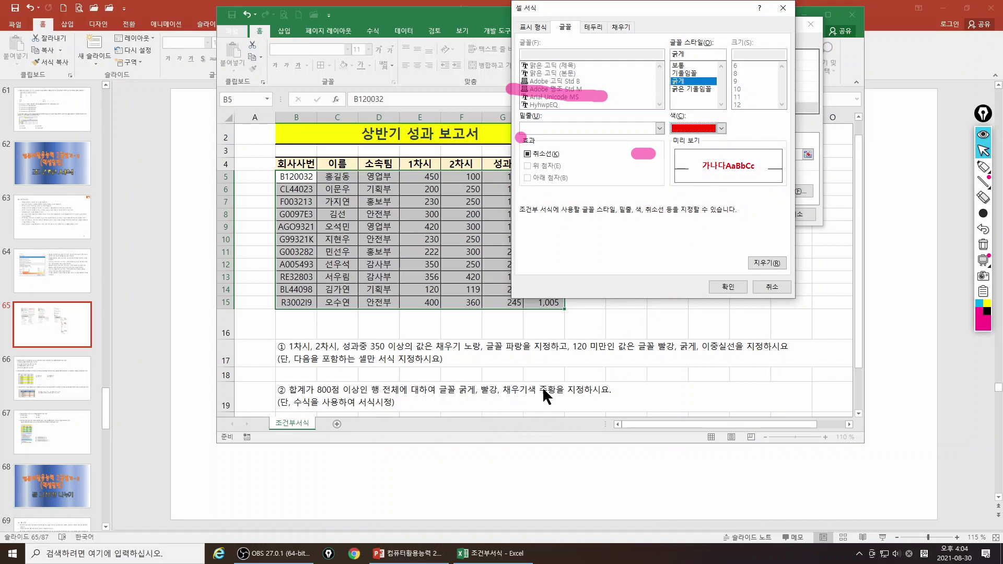
left_click(622, 29)
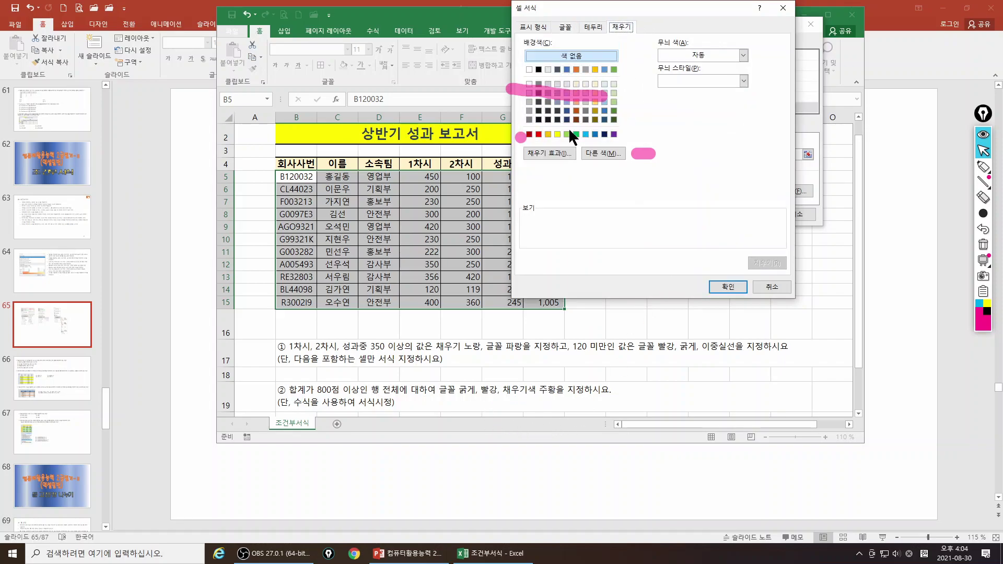
left_click(546, 133)
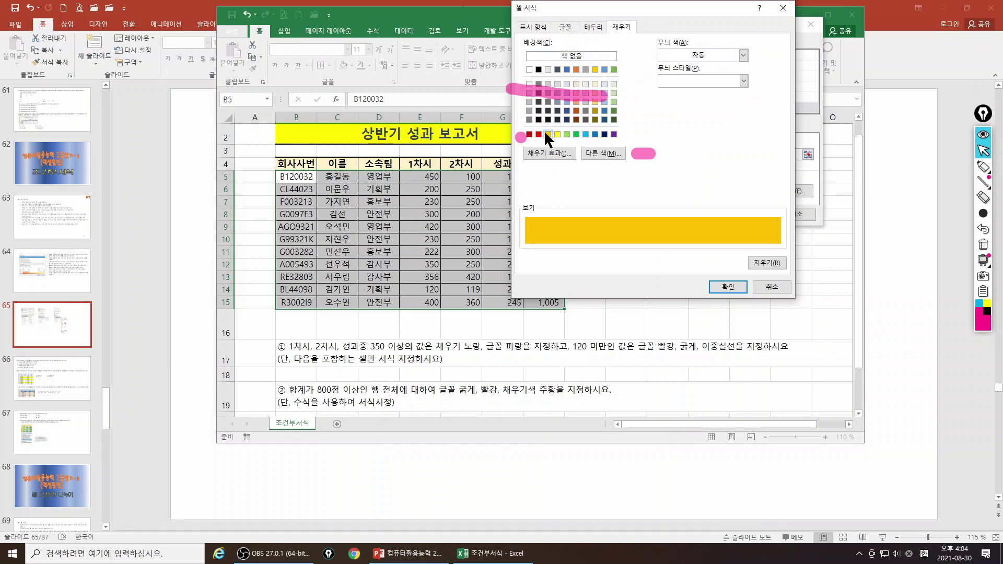
left_click(728, 286)
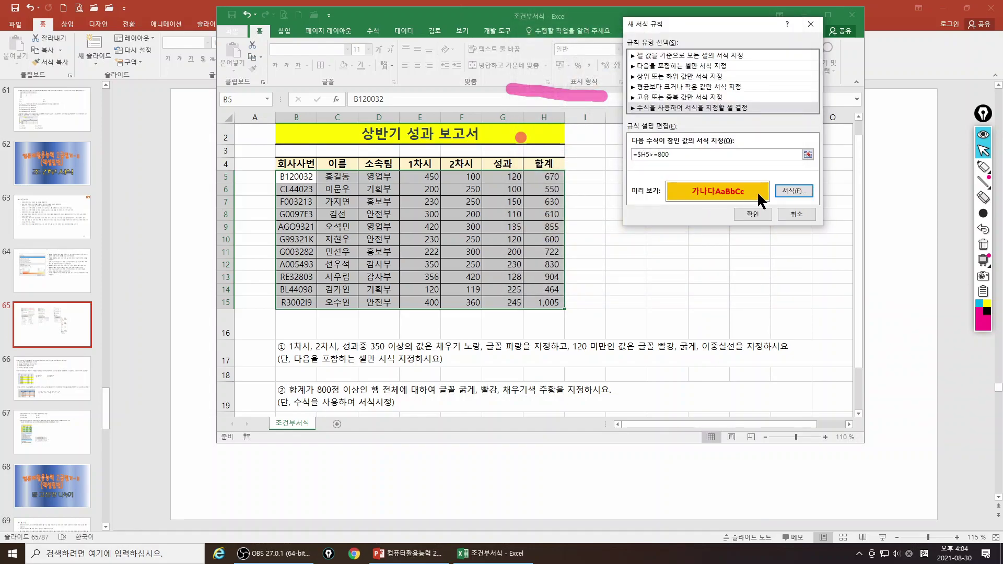
left_click(741, 210)
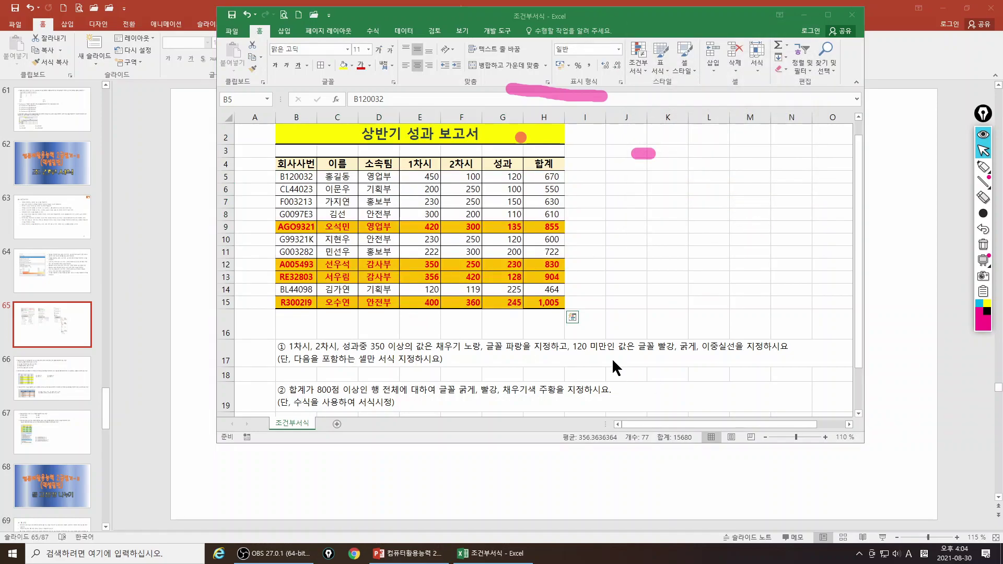
- Test the rule against instruction ② by entering 800 as the 합계 in H6 and 799 in H9
left_click(370, 374)
left_click(374, 390)
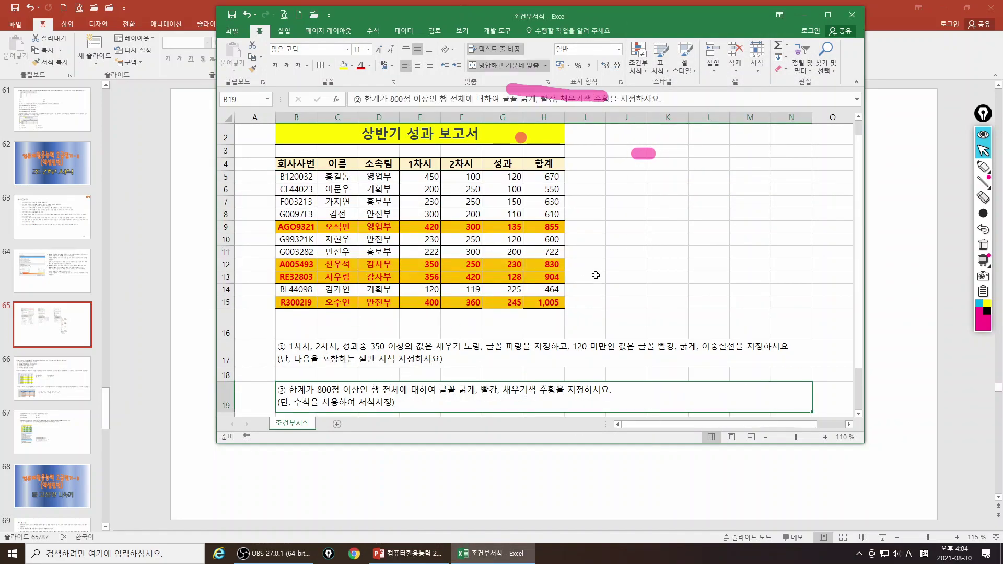
left_click(548, 189)
type("800")
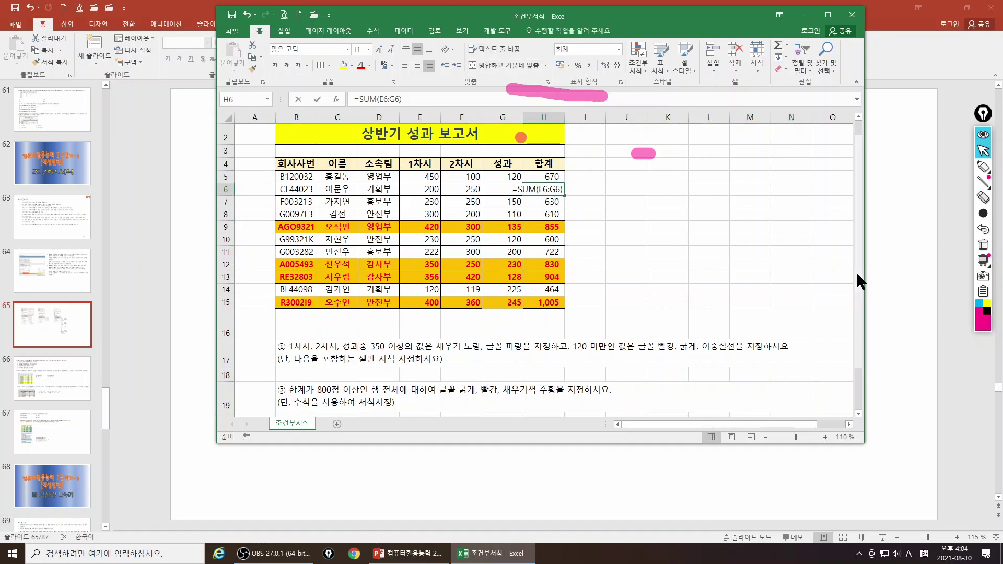
key("Return")
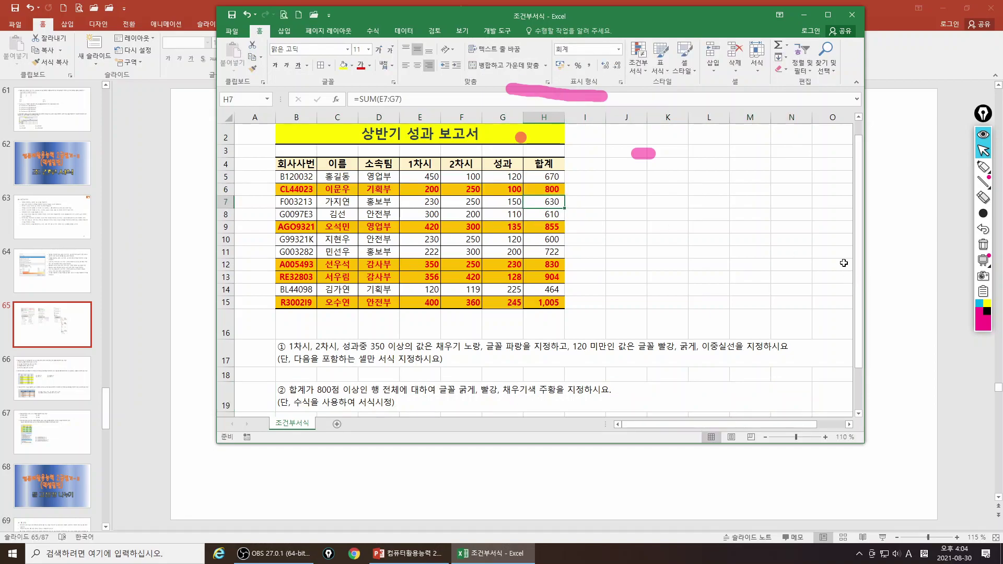
left_click(530, 227)
type("799")
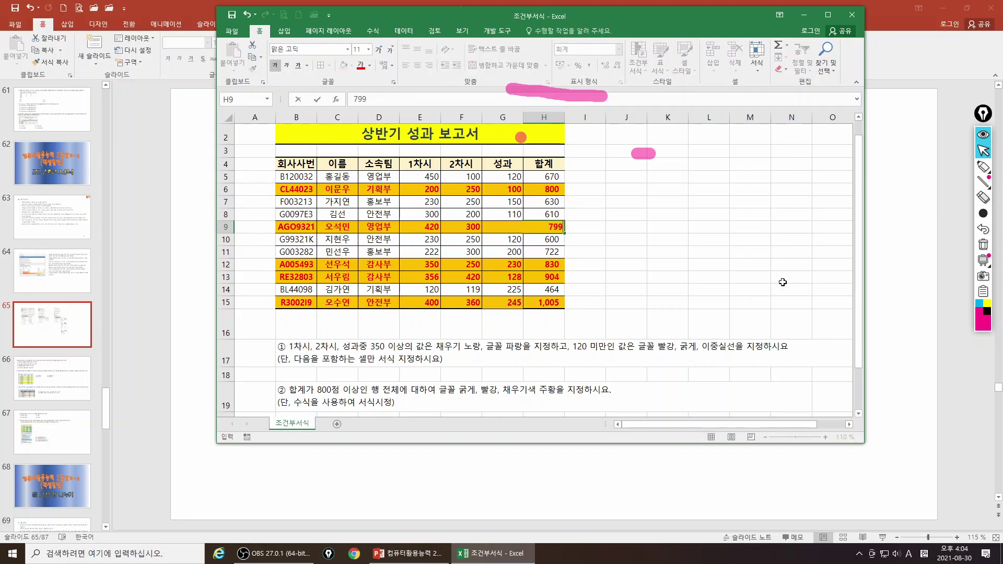
key("Return")
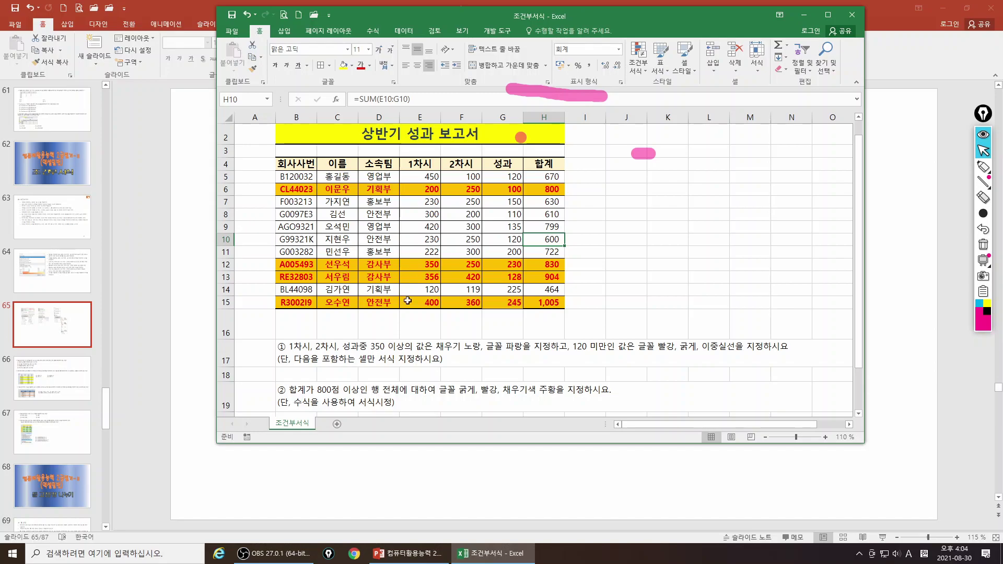
- Switch to PowerPoint slide 66, highlight 새 서식 규칙 and answer ① in question 1 in pink, and circle the slide 64 thumbnail
left_click(73, 370)
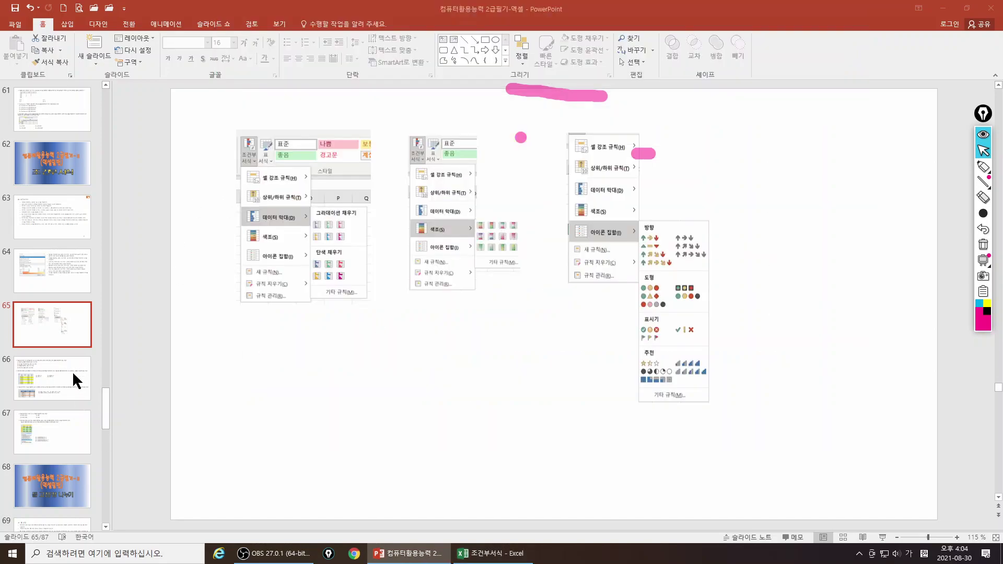
left_click(72, 371)
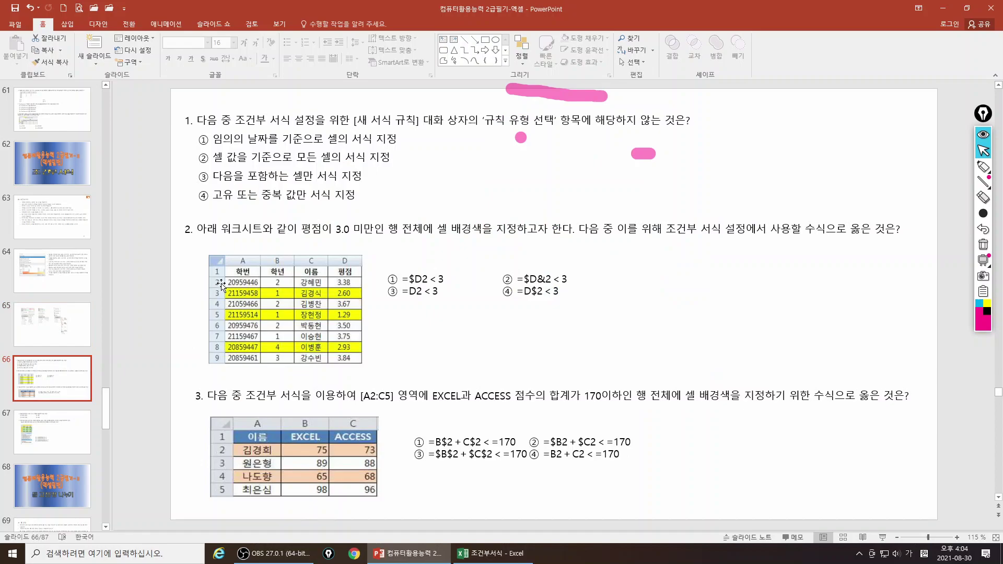
left_click(984, 166)
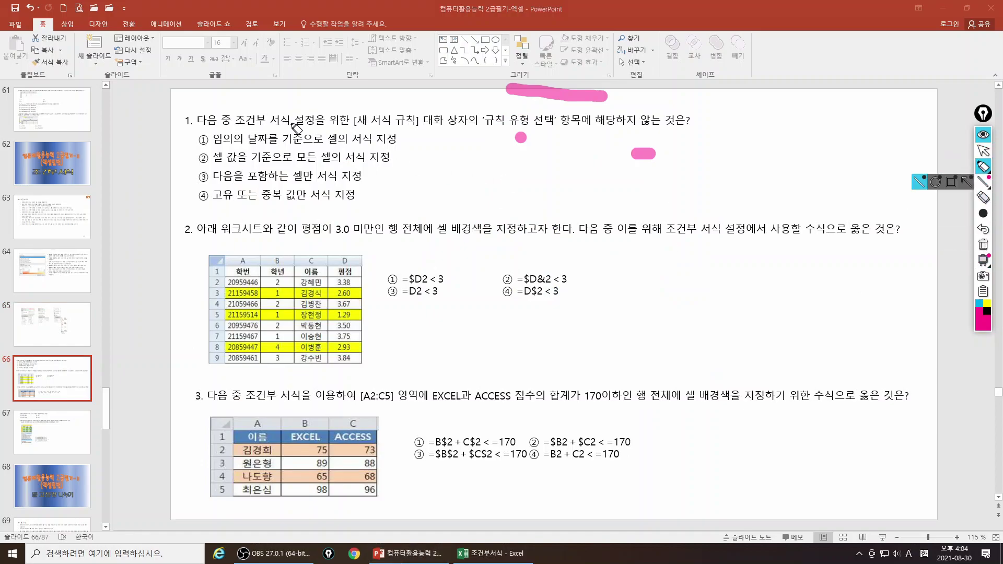
left_click_drag(355, 121, 408, 121)
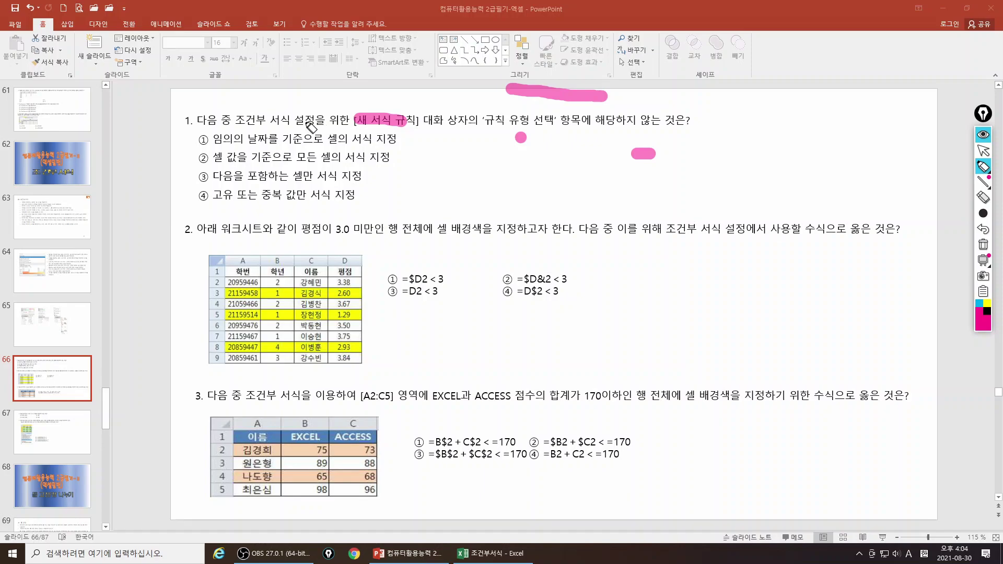
left_click(203, 139)
mouse_move(73, 284)
left_mouse_down()
mouse_move(42, 276)
mouse_move(77, 261)
mouse_move(68, 281)
left_mouse_up()
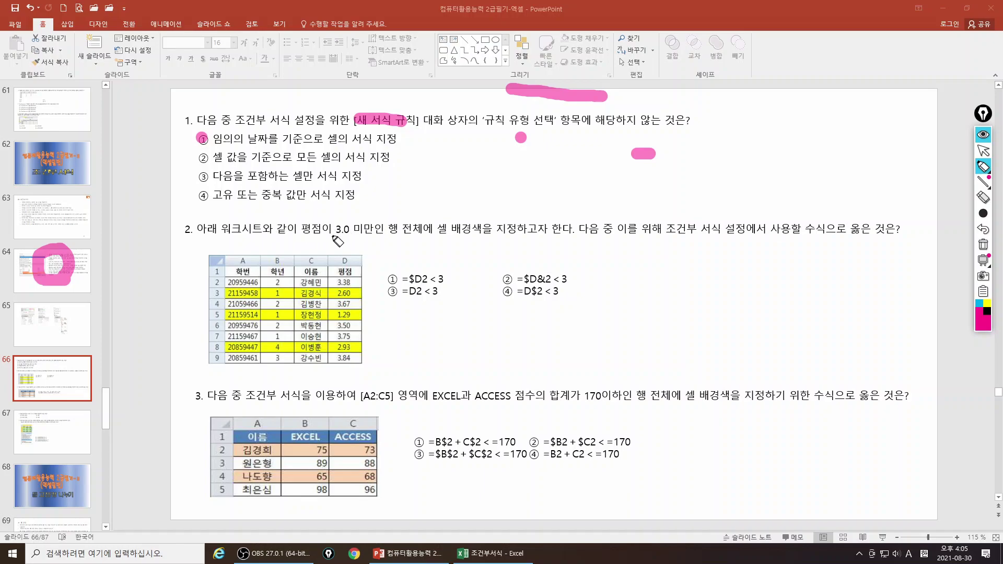
- In question 2, highlight 3.0 미만, the 3 in each option, answer ① =$D2 and the 평점 values in rows 3, 5 and 8
left_click_drag(343, 233, 365, 235)
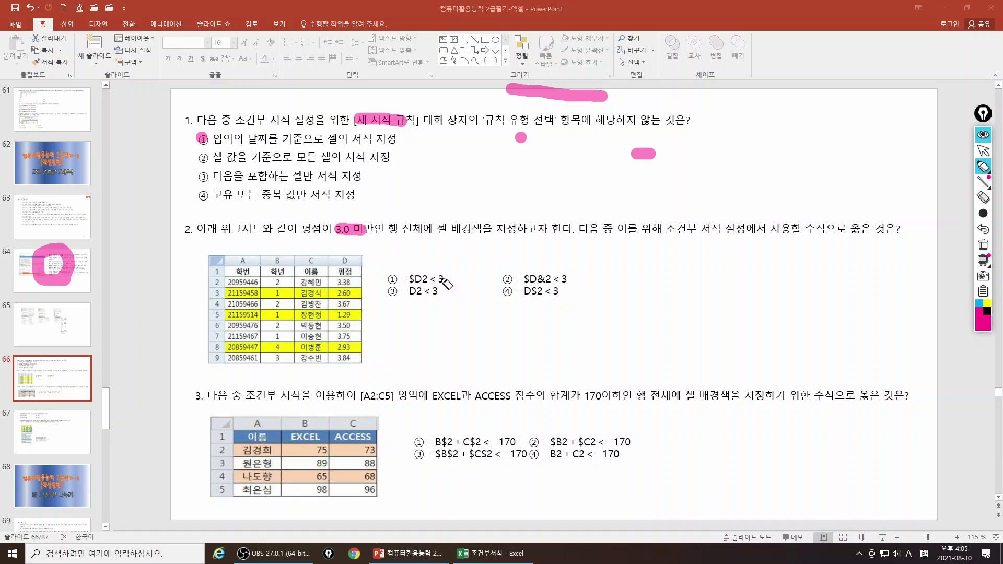
left_click_drag(441, 279, 436, 292)
left_click_drag(565, 274, 558, 294)
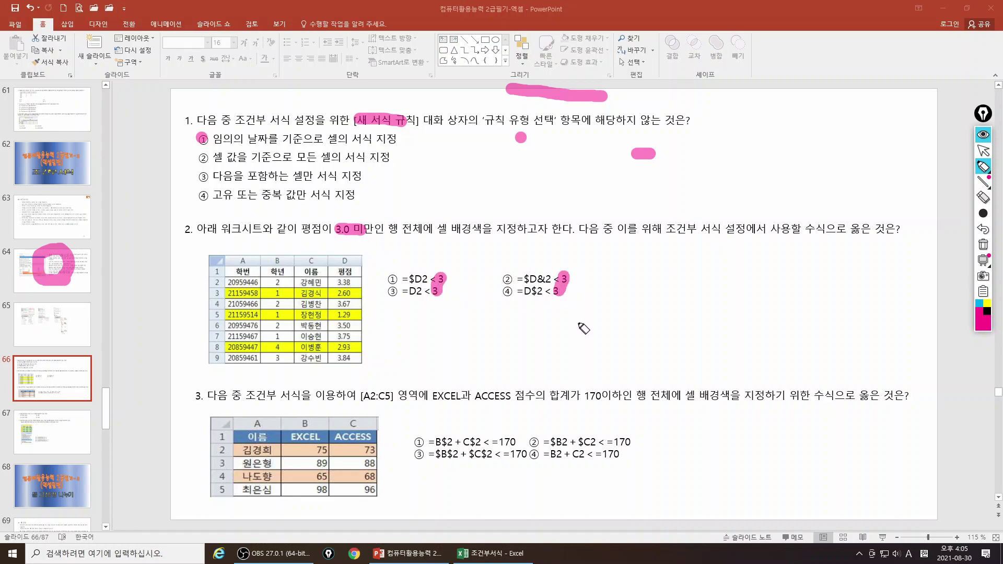
left_click_drag(390, 277, 426, 279)
mouse_move(329, 293)
left_mouse_down()
mouse_move(362, 293)
mouse_move(328, 315)
mouse_move(365, 320)
left_mouse_up()
left_click_drag(324, 346, 362, 347)
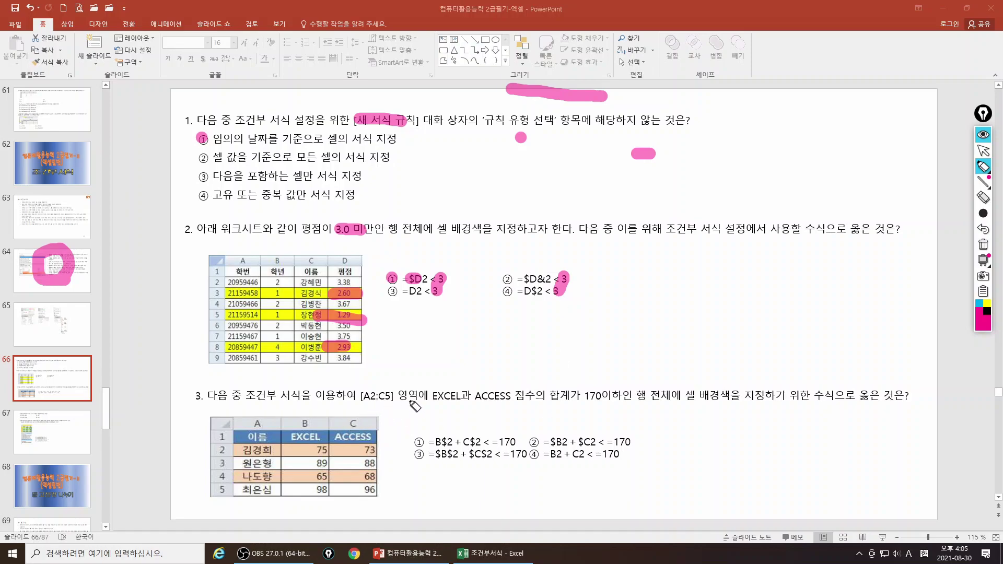
- Highlight EXCEL, ACCESS, 수식 and answer ② =$B2+$C2<=170 in question 3, and clear all pen marks from the screen
left_click_drag(441, 401, 499, 400)
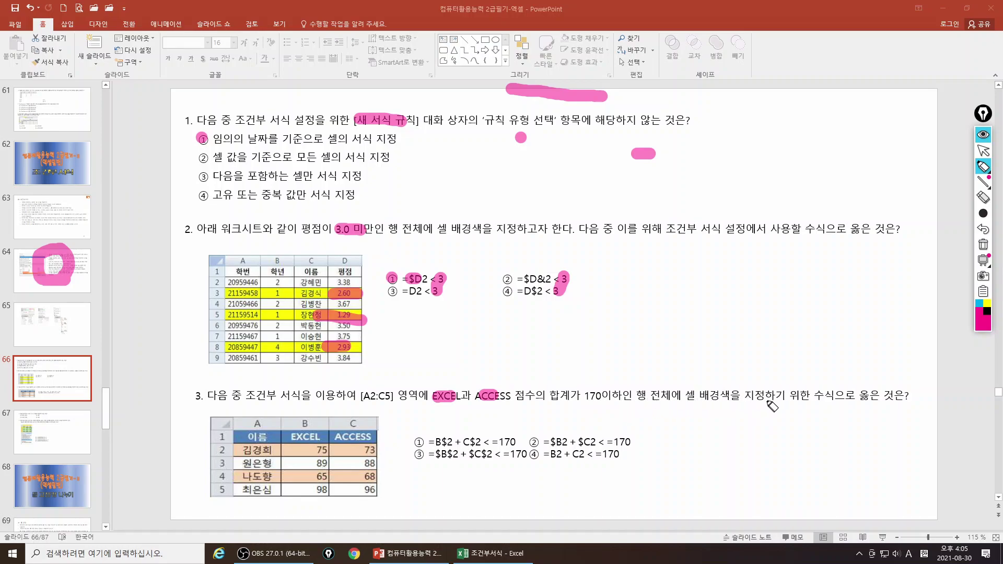
left_click_drag(817, 396, 835, 396)
left_click_drag(535, 440, 639, 438)
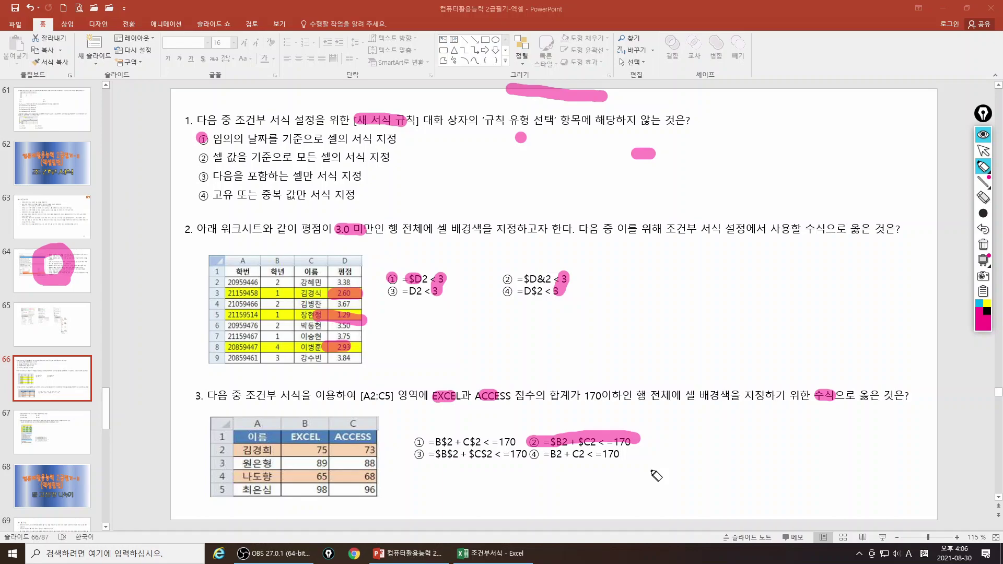
left_click(984, 245)
left_click(984, 150)
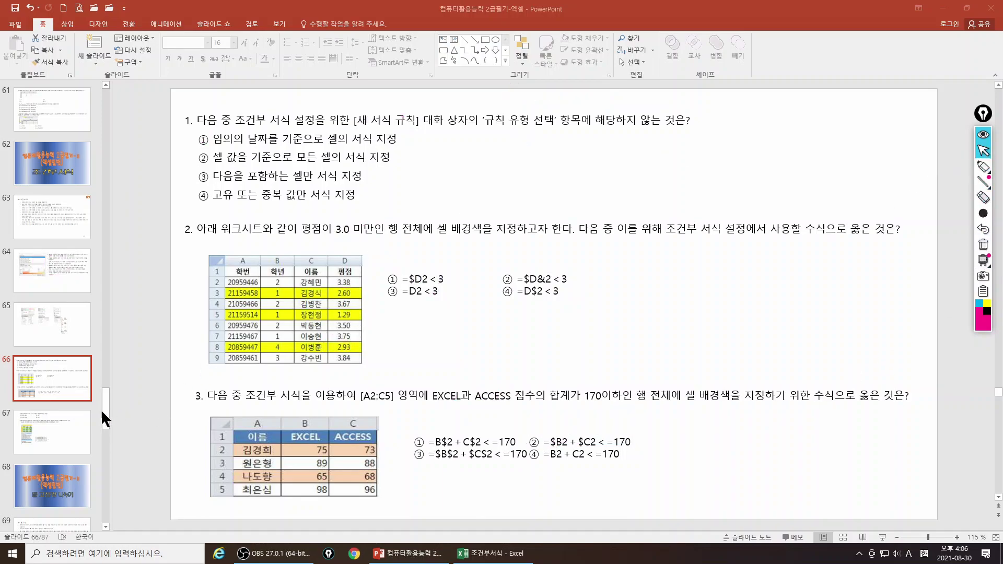
- Open slide 67, highlight the slide 65 thumbnail in pink and mark answer ④ 그림 in question 4
left_click(70, 431)
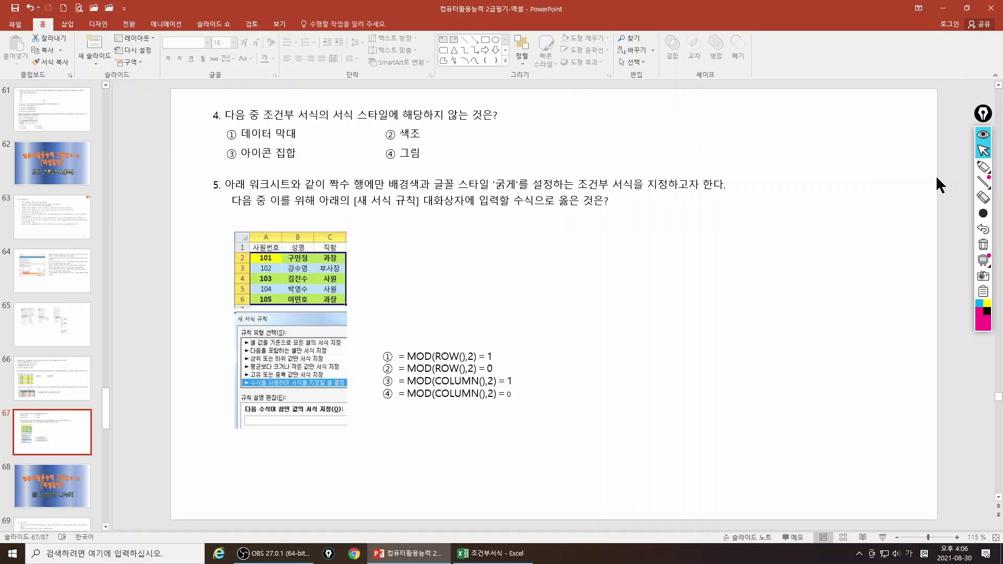
left_click(985, 168)
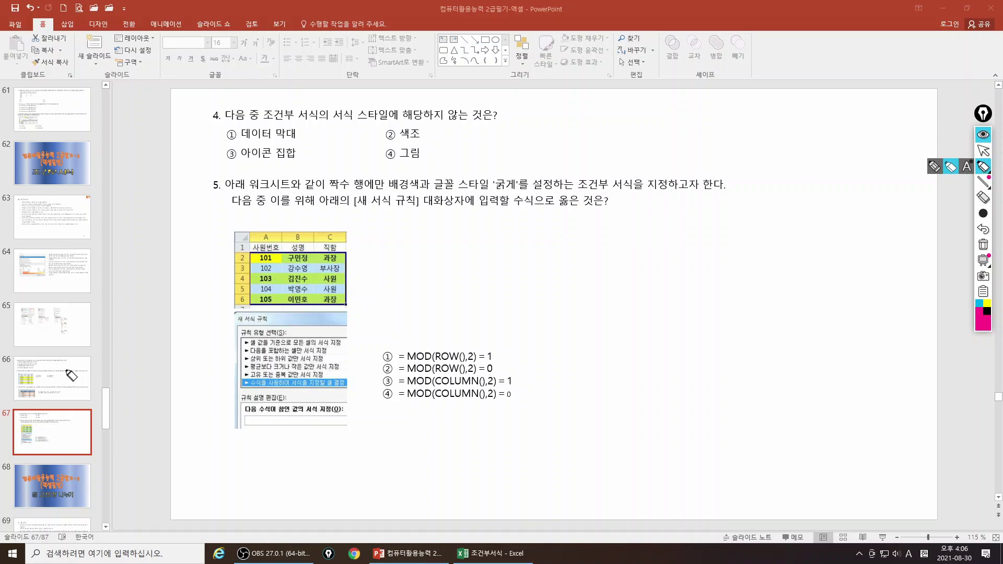
mouse_move(21, 317)
left_mouse_down()
mouse_move(55, 316)
mouse_move(32, 331)
left_mouse_up()
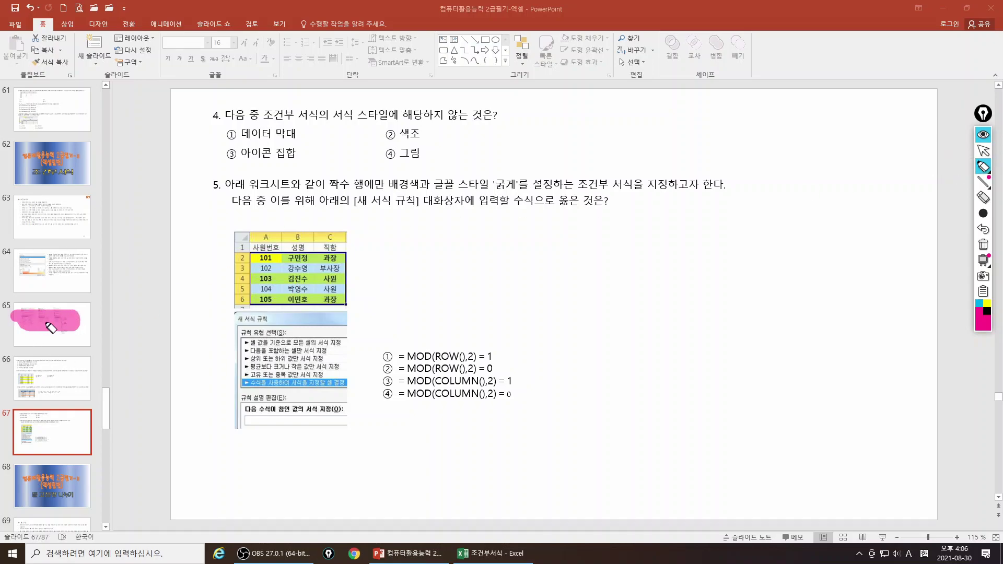
left_click(390, 157)
- In question 5, mark rows 2, 4 and 6, the ROW(), divisor and remainder parts, and highlight answer ② =MOD(ROW(),2)=0
left_click(240, 258)
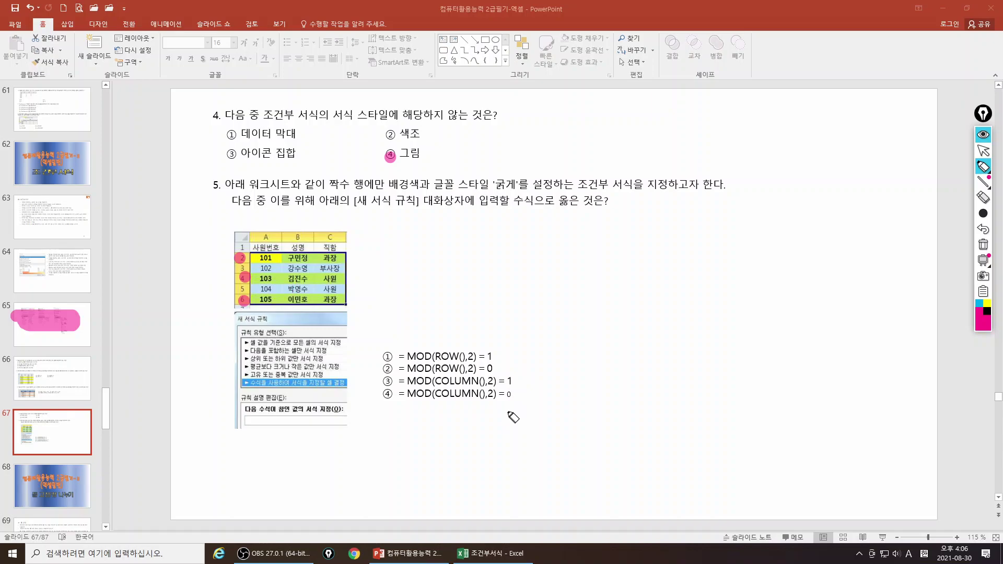
mouse_move(437, 356)
left_mouse_down()
mouse_move(453, 356)
mouse_move(444, 373)
left_mouse_up()
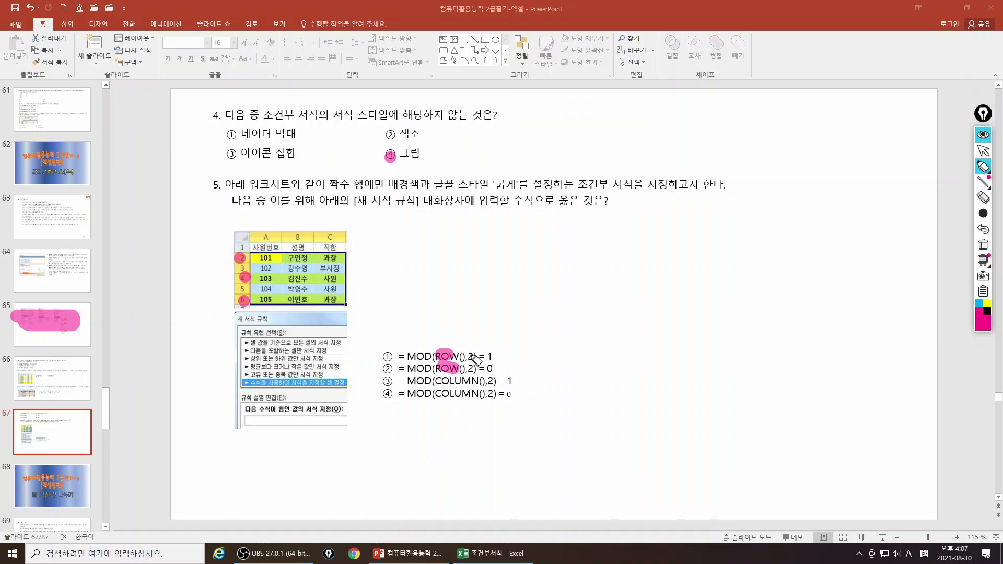
left_click_drag(470, 348, 475, 373)
left_click_drag(485, 366, 491, 370)
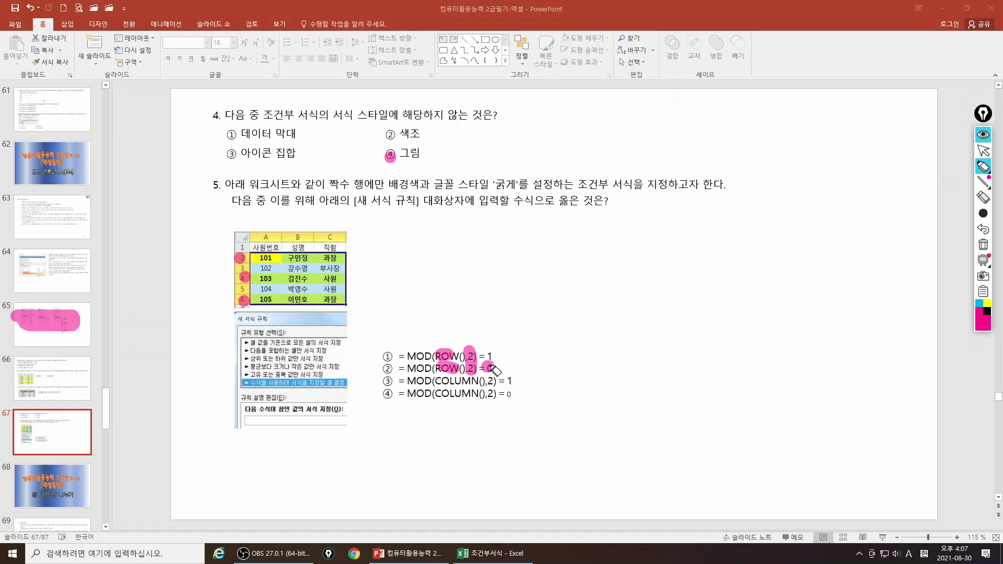
left_click_drag(486, 354, 491, 359)
left_click_drag(380, 368, 512, 369)
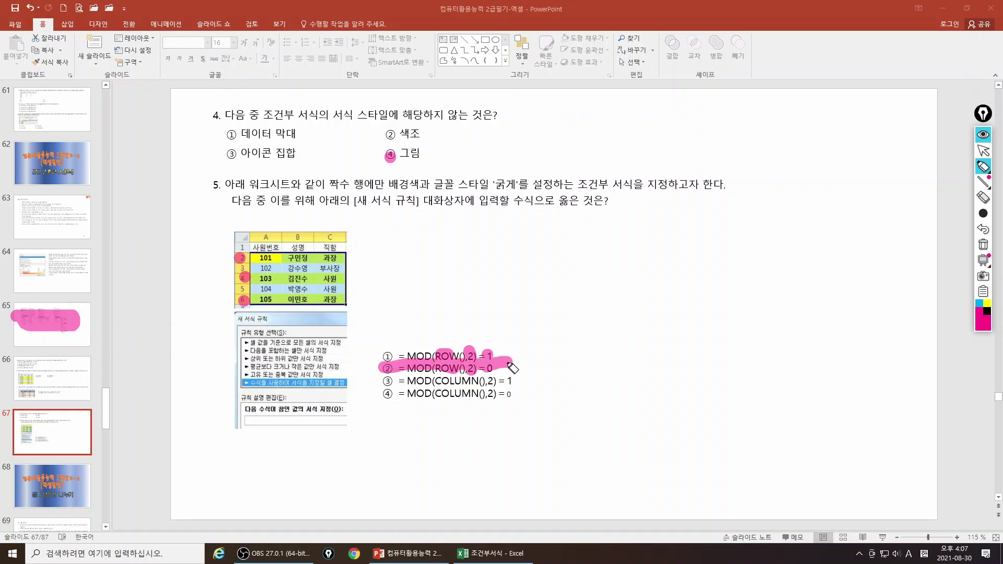
left_click_drag(382, 367, 440, 371)
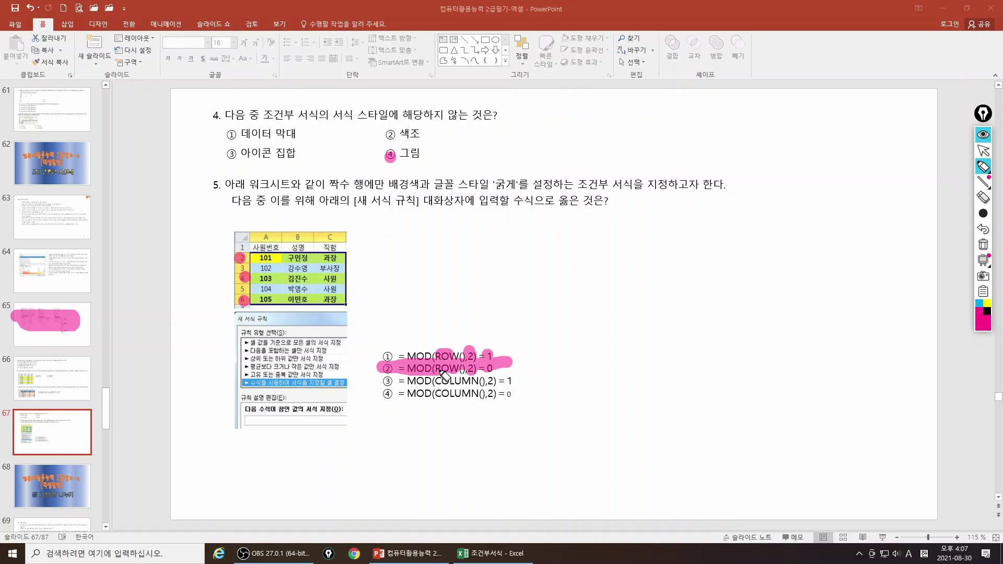